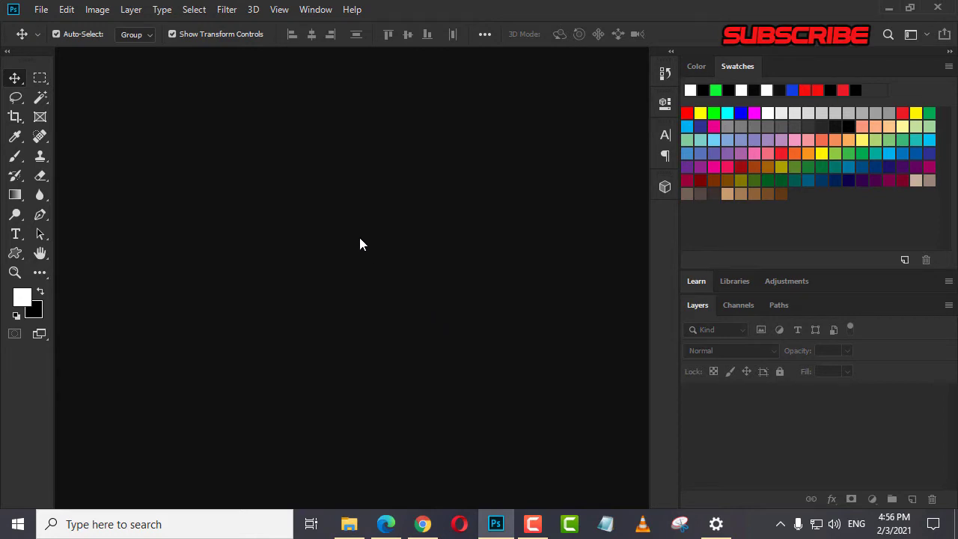
Step: Create a new 7 × 5 inch, 300 ppi RGB document from the Photo presets
{"action": "left_click", "coordinate": [41, 9]}
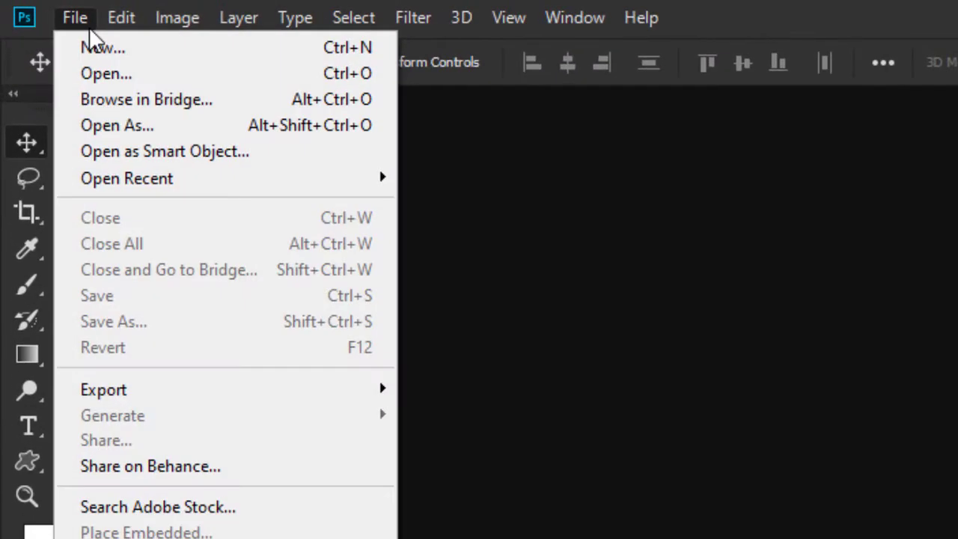
{"action": "left_click", "coordinate": [100, 49]}
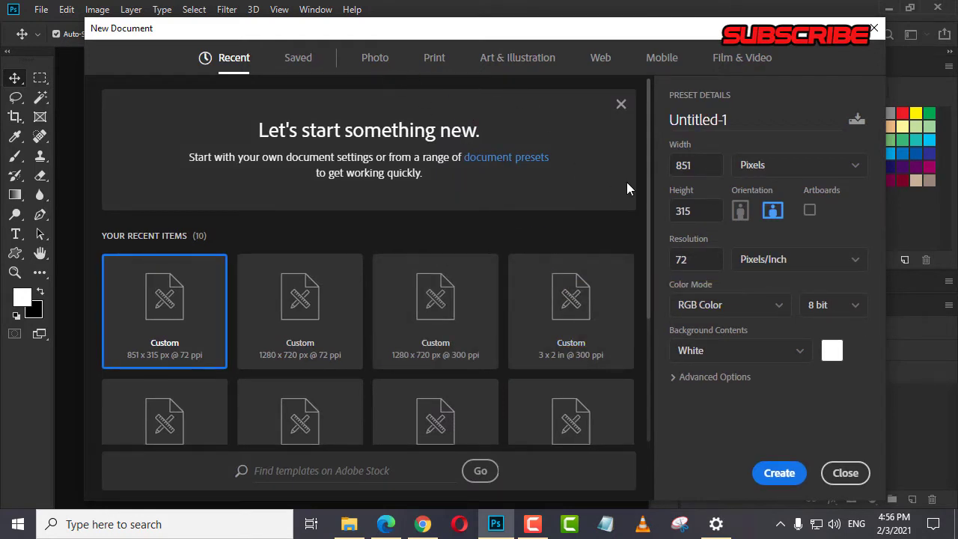
{"action": "left_click_drag", "start_coordinate": [649, 168], "coordinate": [653, 216]}
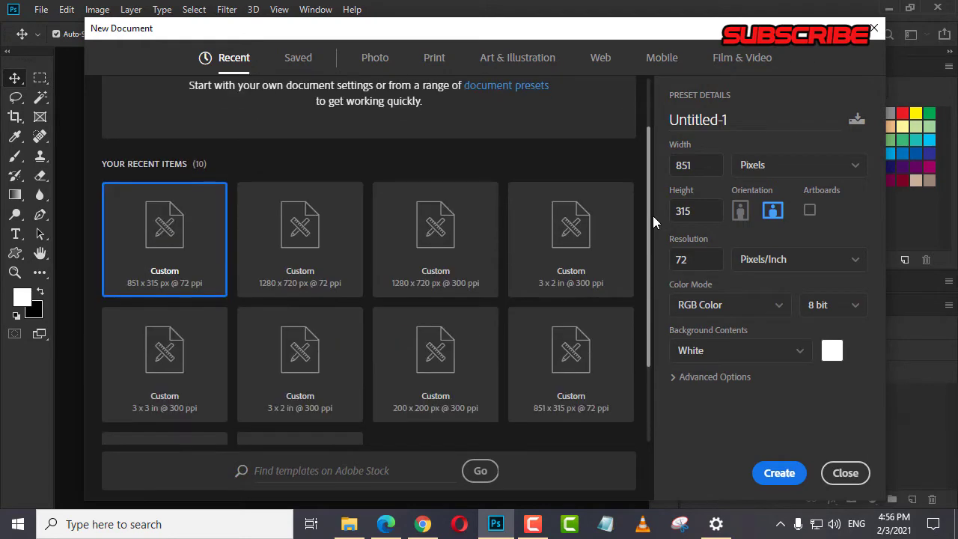
{"action": "left_click", "coordinate": [383, 61]}
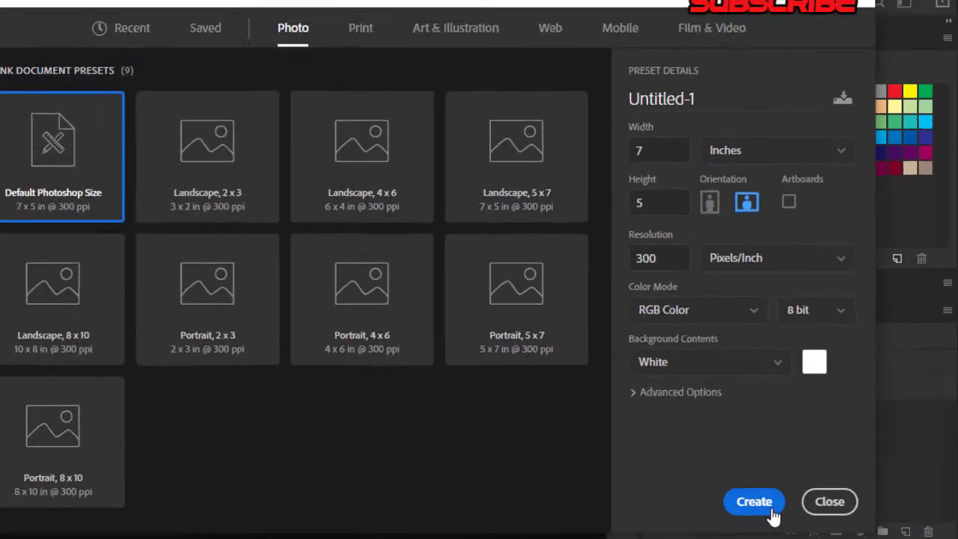
{"action": "left_click", "coordinate": [699, 538]}
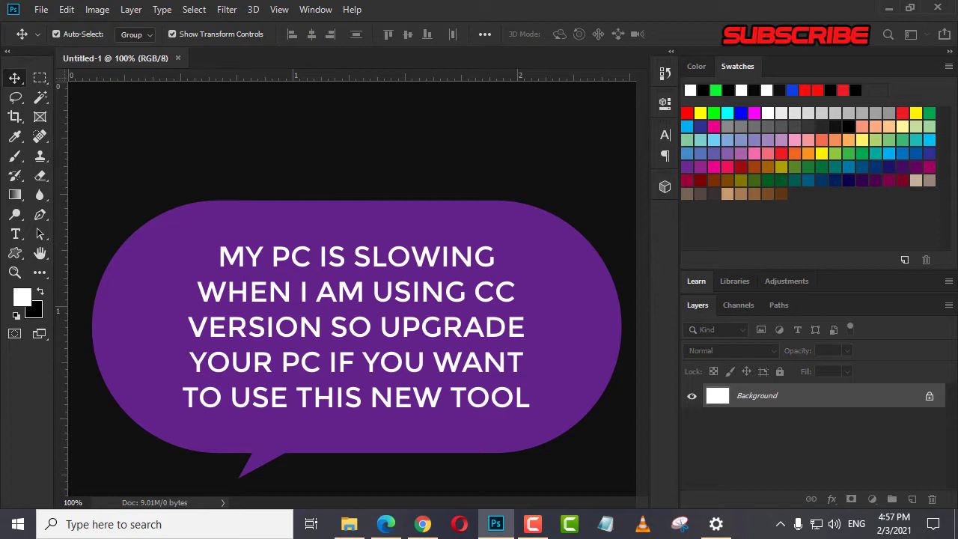
Step: Zoom out so the whole white Untitled-1 canvas fits in the window
{"action": "key", "text": "ctrl+minus"}
{"action": "key", "text": "ctrl+minus"}
{"action": "key", "text": "ctrl+minus"}
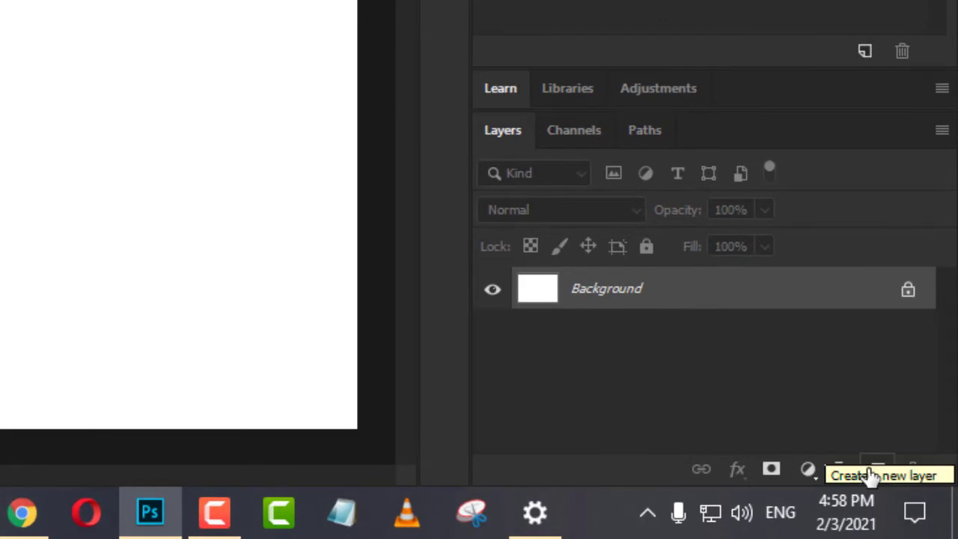
Step: Add a new layer and a pink #f59393 Solid Color fill layer covering the canvas
{"action": "left_click", "coordinate": [873, 472]}
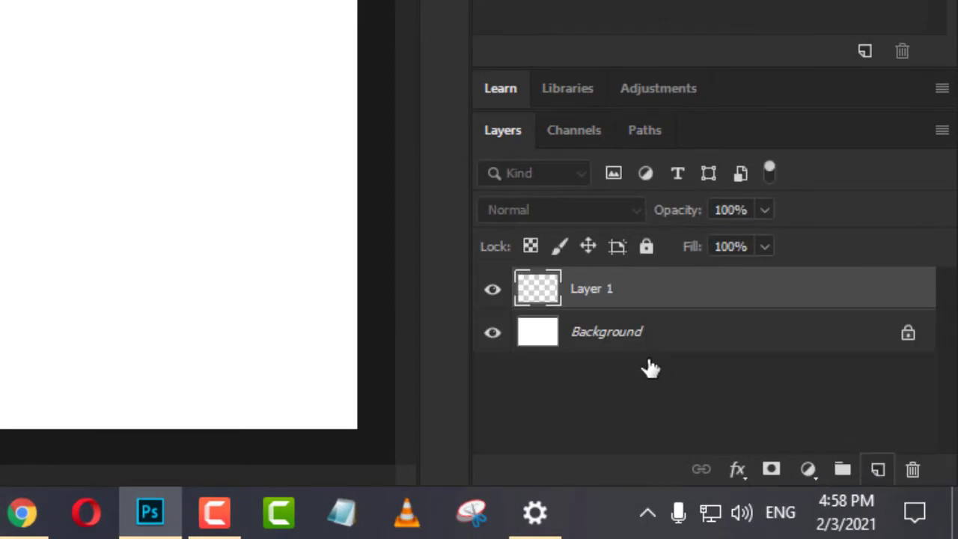
{"action": "left_click", "coordinate": [809, 472]}
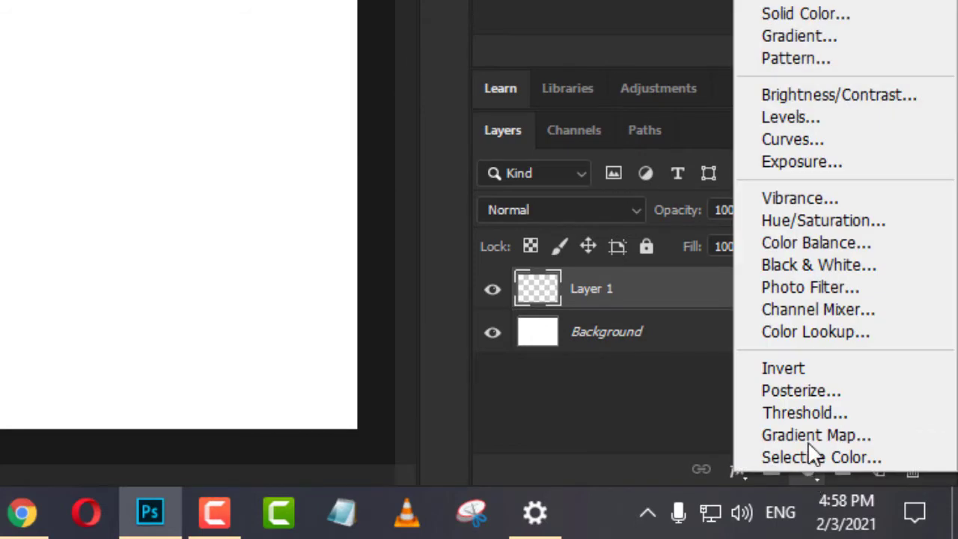
{"action": "left_click", "coordinate": [812, 15]}
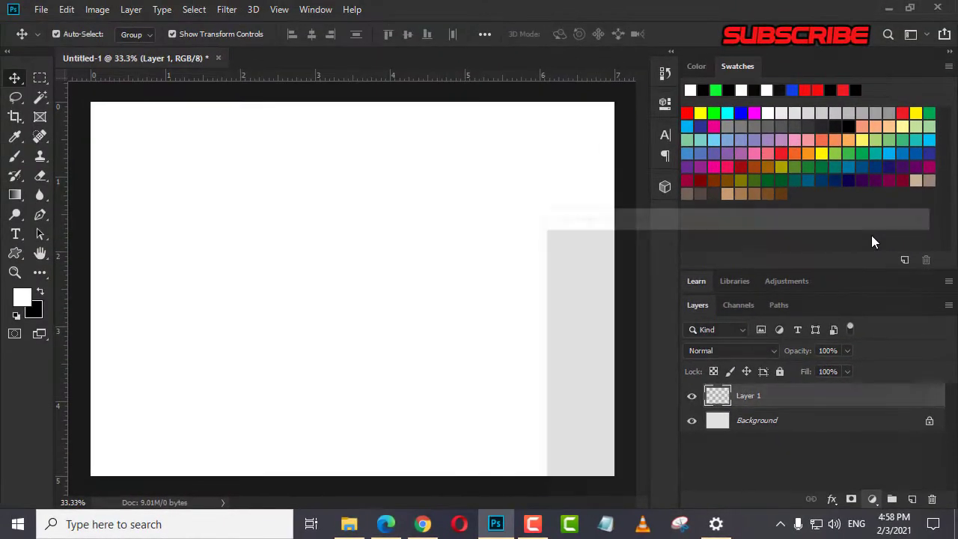
{"action": "left_click", "coordinate": [623, 256]}
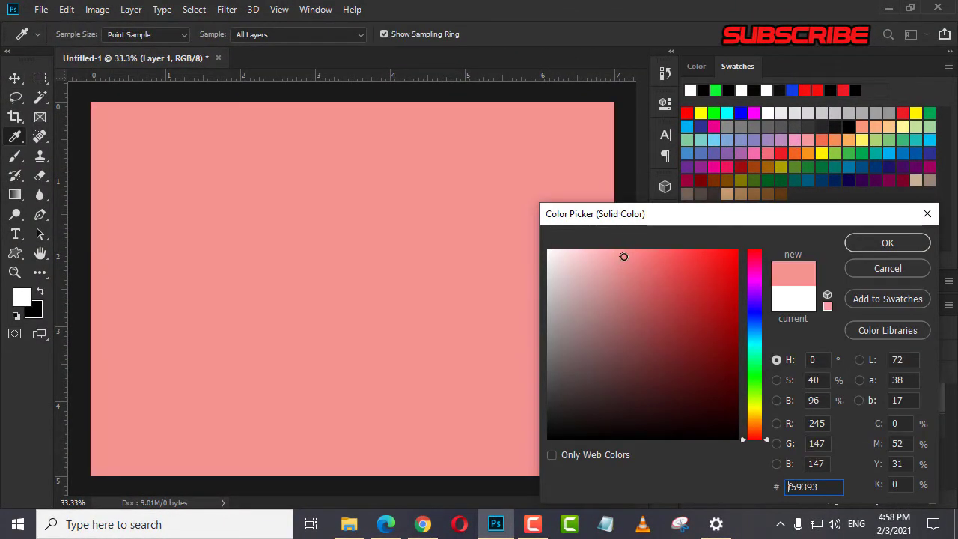
{"action": "left_click", "coordinate": [894, 249]}
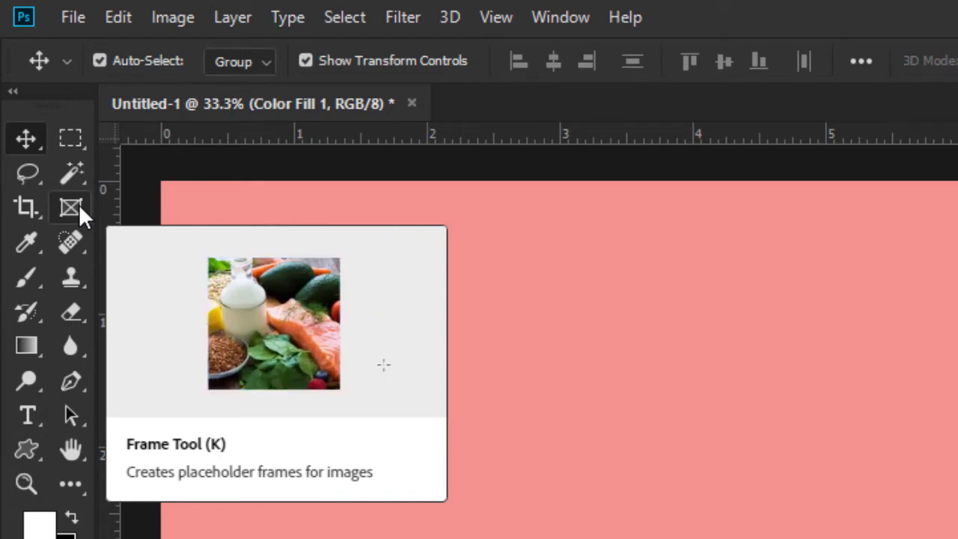
Step: Draw a rectangular placeholder frame with the Frame Tool and move it near the canvas centre
{"action": "left_click", "coordinate": [80, 207]}
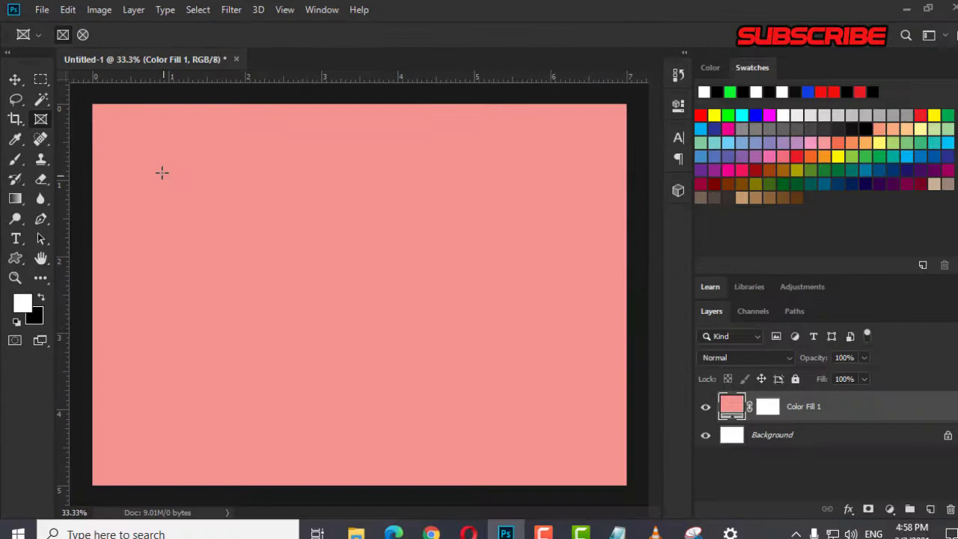
{"action": "left_click_drag", "start_coordinate": [147, 146], "coordinate": [312, 290]}
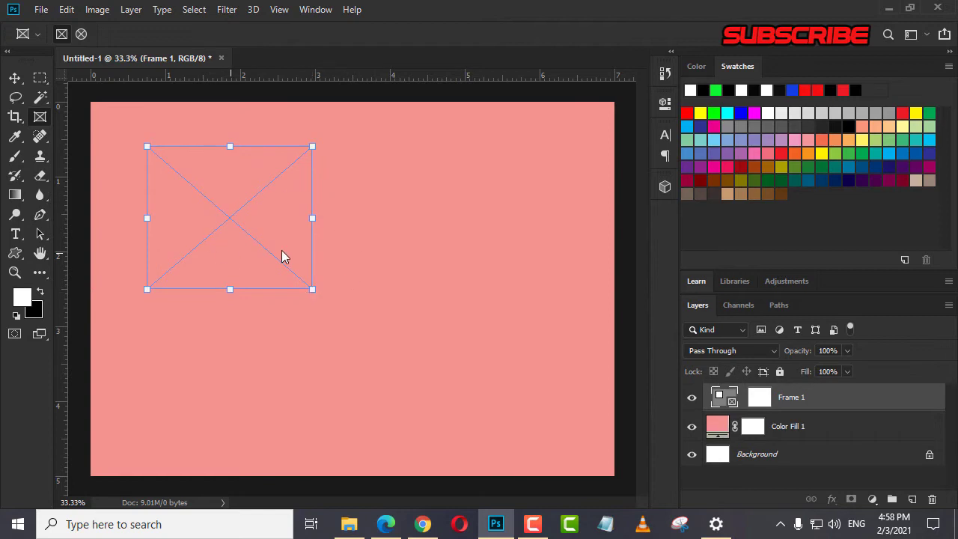
{"action": "left_click_drag", "start_coordinate": [251, 228], "coordinate": [370, 293]}
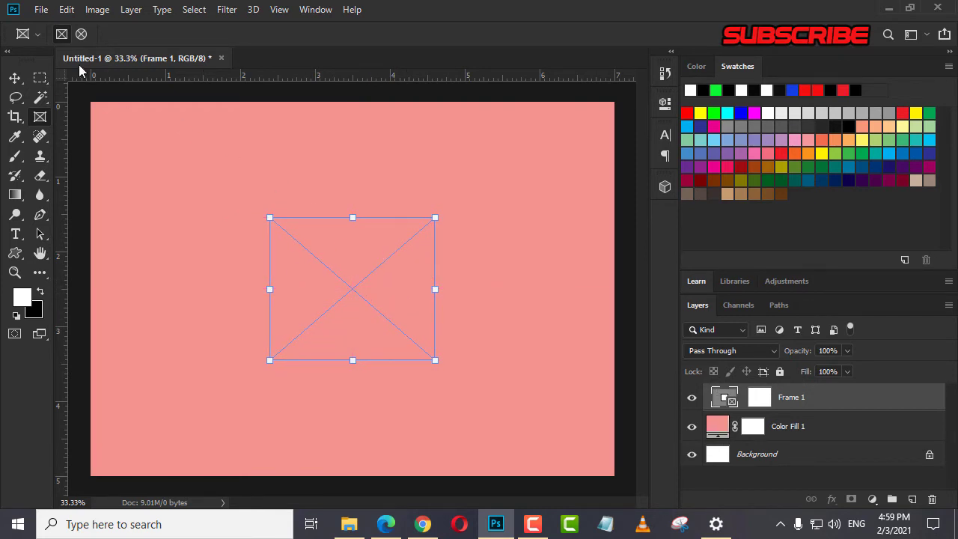
Step: Start Place Embedded and browse into the Pictures folder inside the Pictures library
{"action": "left_click", "coordinate": [44, 12]}
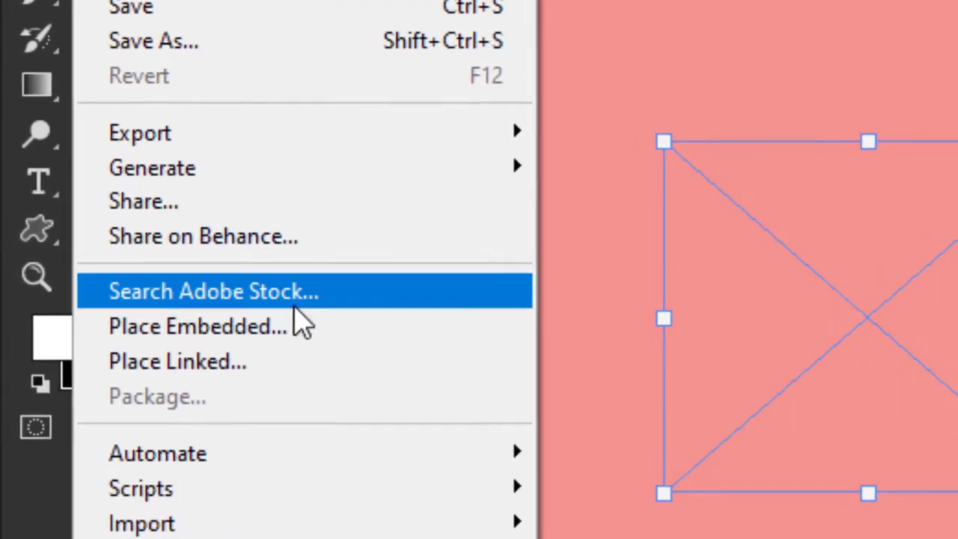
{"action": "left_click", "coordinate": [123, 292]}
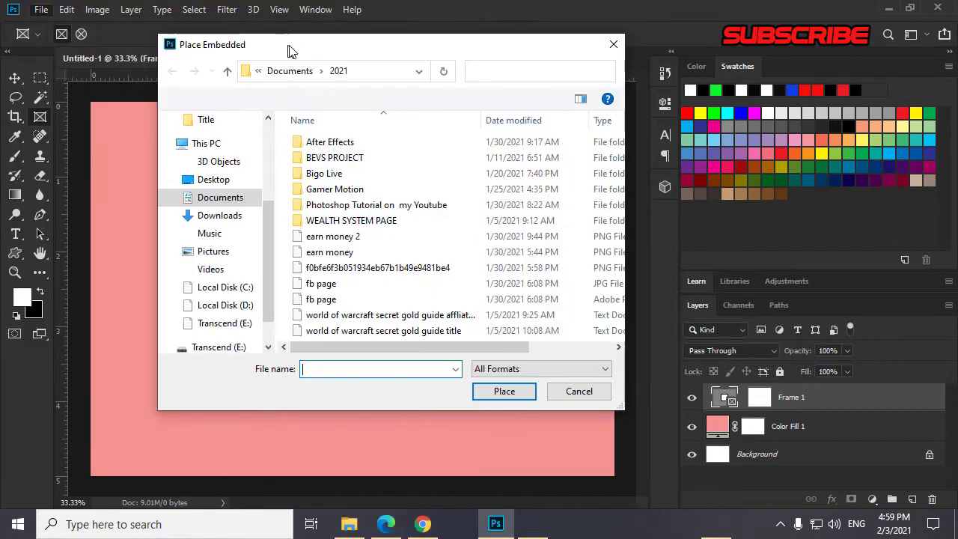
{"action": "left_click", "coordinate": [242, 259]}
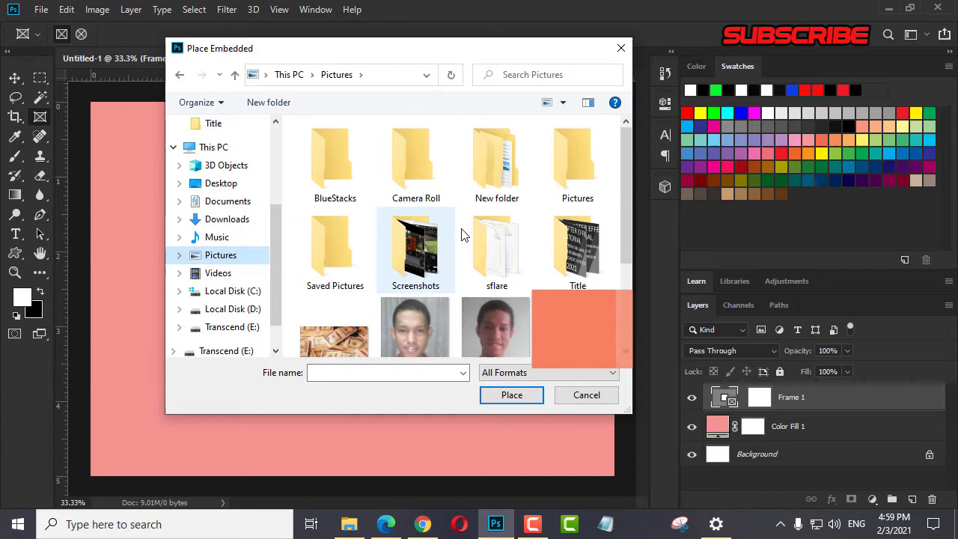
{"action": "double_click", "coordinate": [569, 191]}
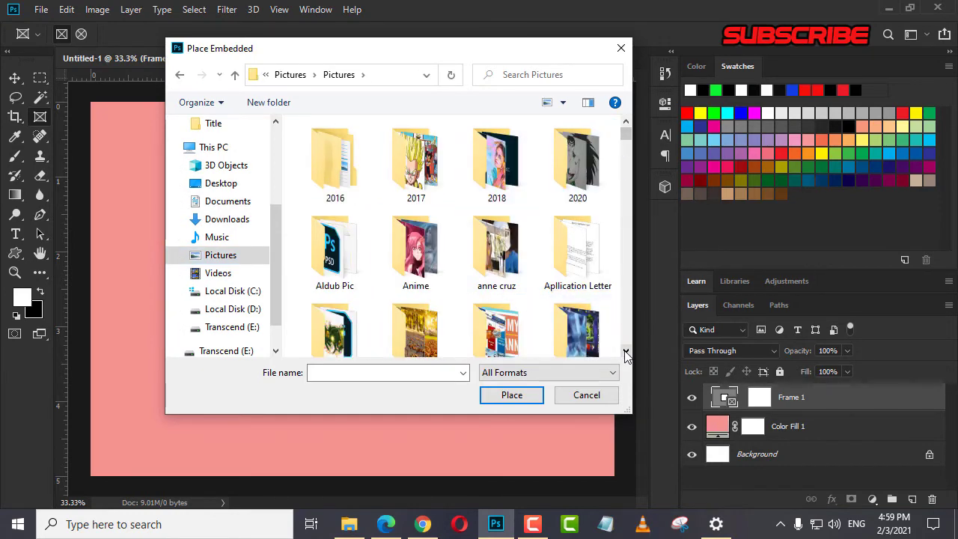
{"action": "left_click", "coordinate": [626, 352]}
{"action": "left_click", "coordinate": [626, 352]}
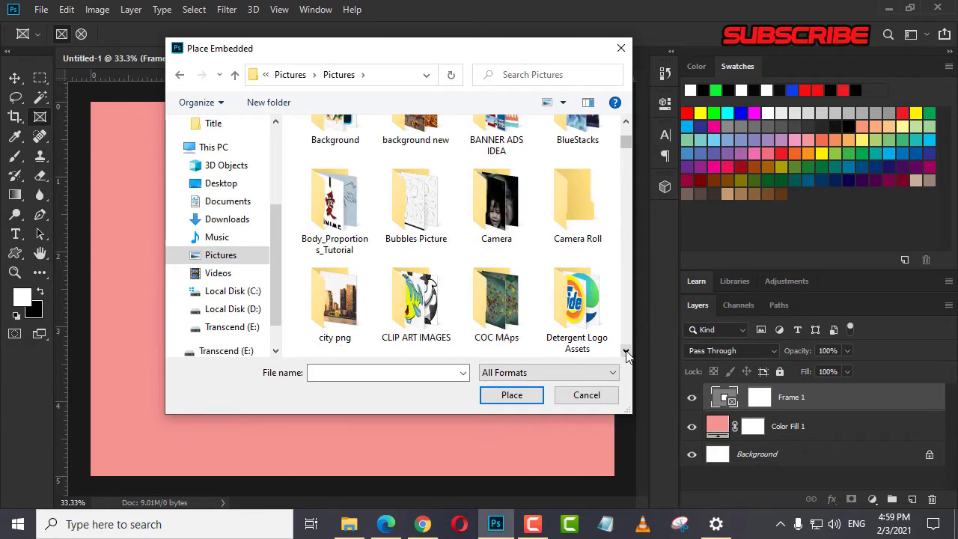
{"action": "left_click", "coordinate": [626, 351]}
{"action": "left_click", "coordinate": [626, 352]}
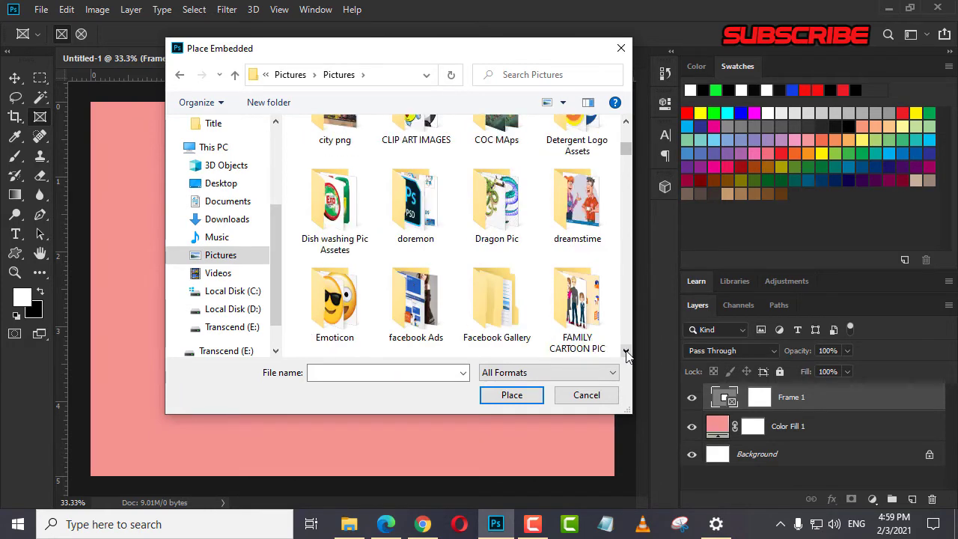
{"action": "left_click", "coordinate": [626, 352]}
{"action": "left_click", "coordinate": [625, 352]}
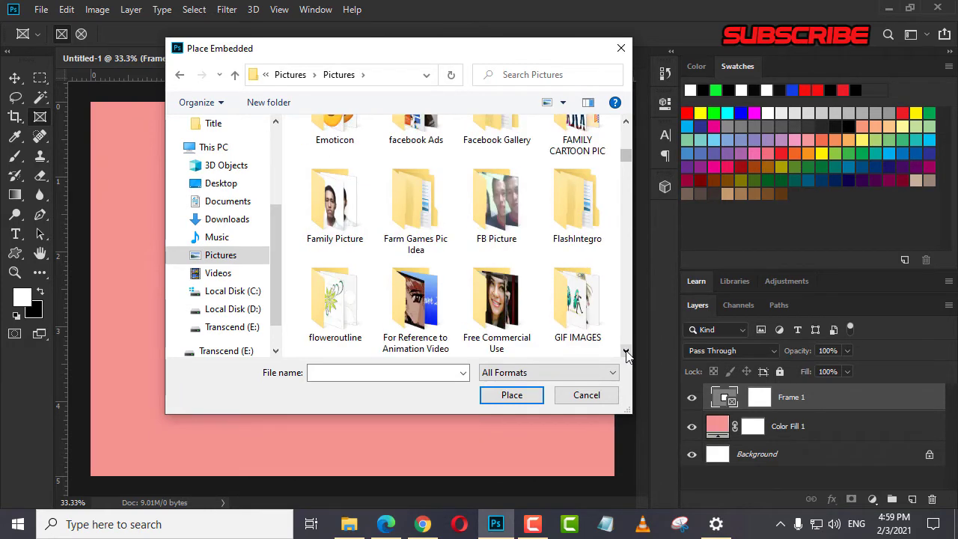
{"action": "left_click", "coordinate": [626, 352]}
{"action": "left_click", "coordinate": [626, 352]}
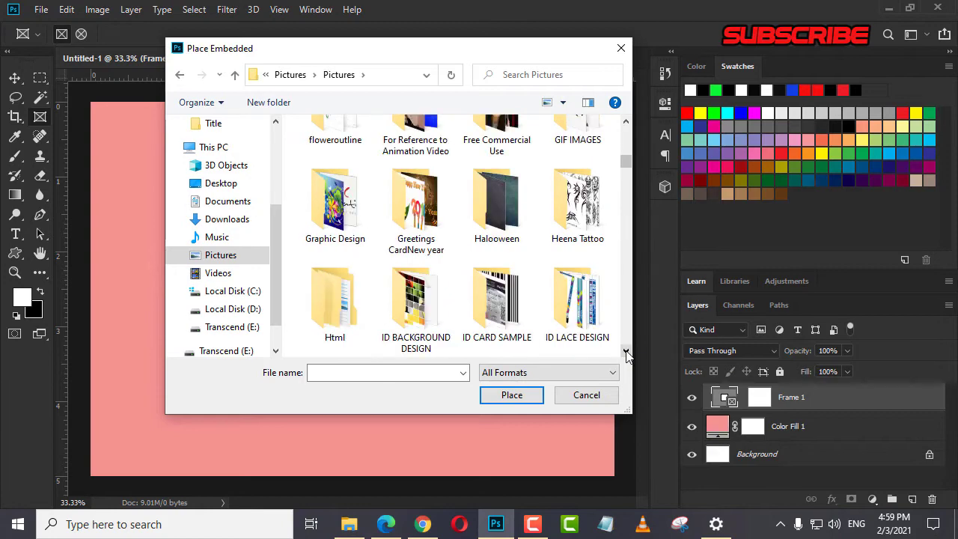
{"action": "left_click", "coordinate": [626, 352]}
{"action": "left_click", "coordinate": [626, 352]}
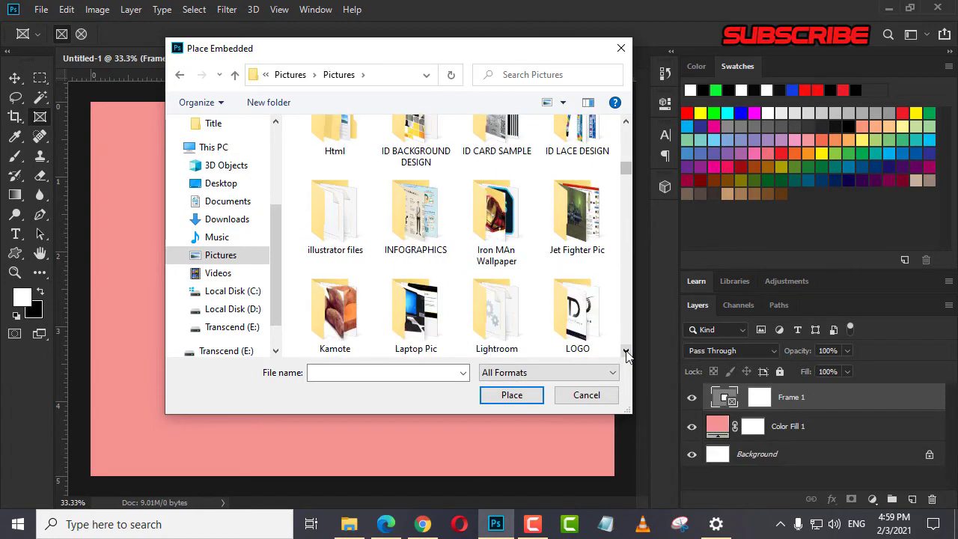
{"action": "left_click", "coordinate": [626, 351]}
{"action": "left_click", "coordinate": [625, 352]}
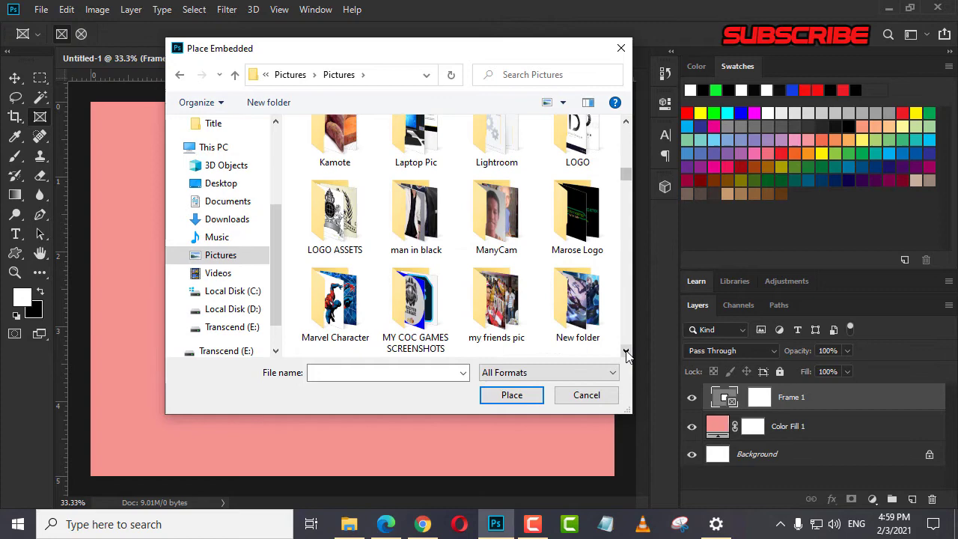
{"action": "left_click", "coordinate": [626, 352]}
{"action": "left_click", "coordinate": [625, 352]}
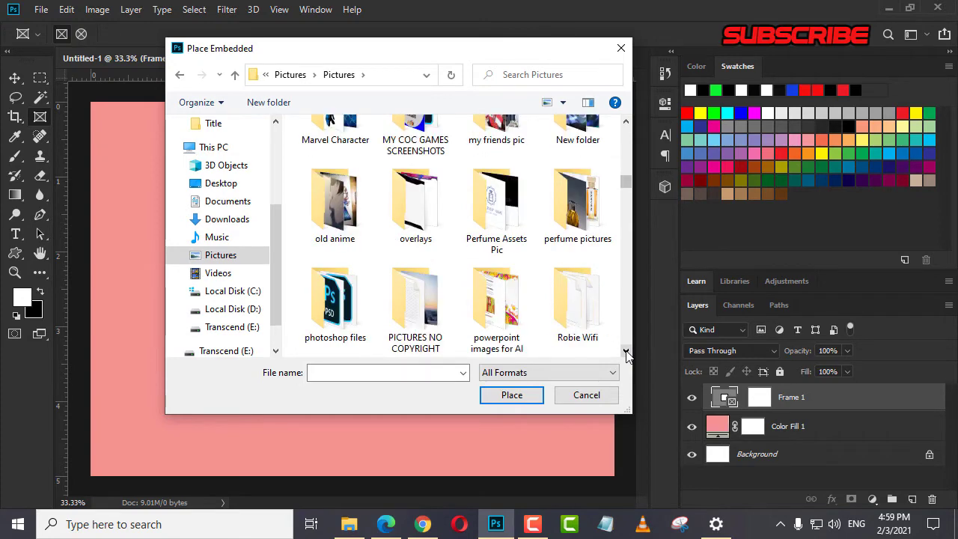
Step: Open PICTURES NO COPYRIGHT and place the beautiful-beauty-casual-762020 portrait into the frame
{"action": "left_click", "coordinate": [416, 303]}
{"action": "double_click", "coordinate": [416, 304]}
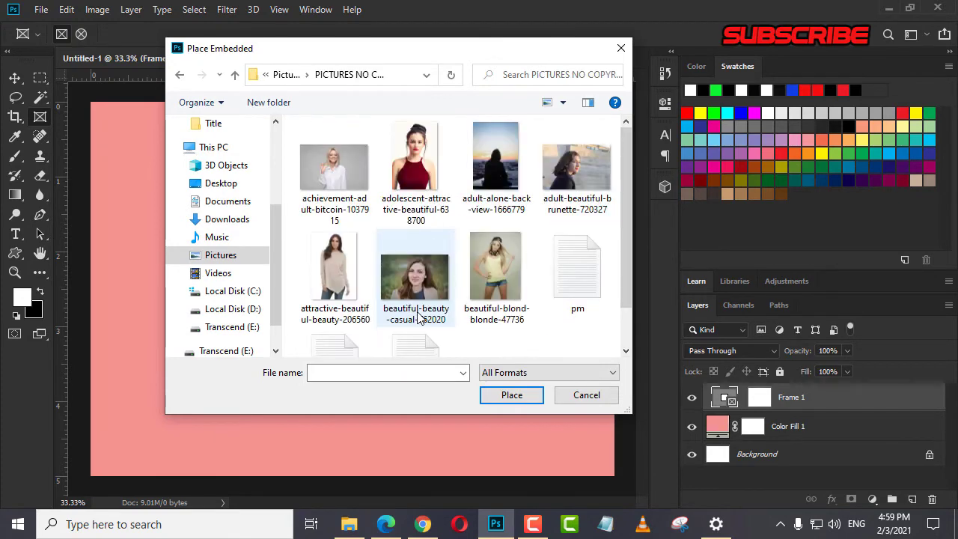
{"action": "mouse_move", "coordinate": [628, 238]}
{"action": "left_mouse_down"}
{"action": "mouse_move", "coordinate": [631, 268]}
{"action": "mouse_move", "coordinate": [632, 245]}
{"action": "left_mouse_up"}
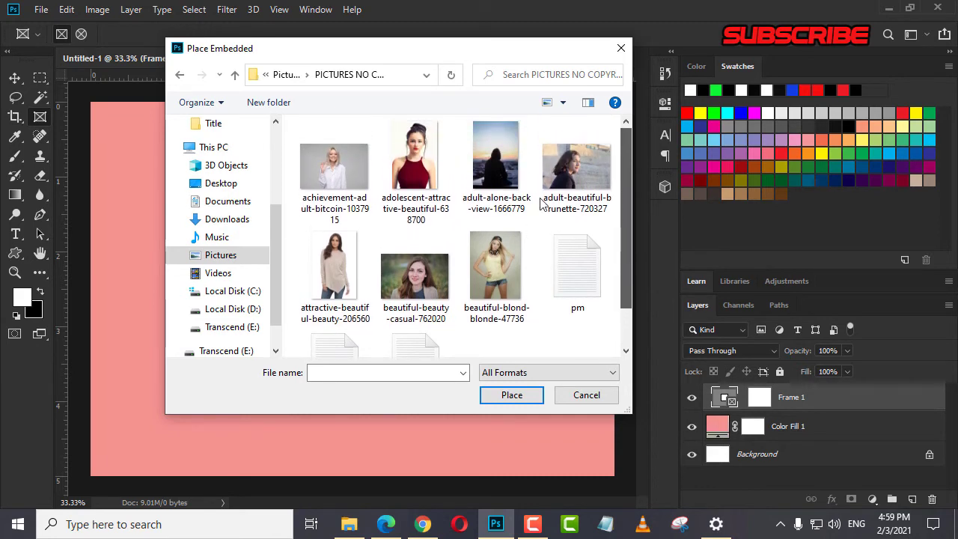
{"action": "left_click", "coordinate": [427, 292]}
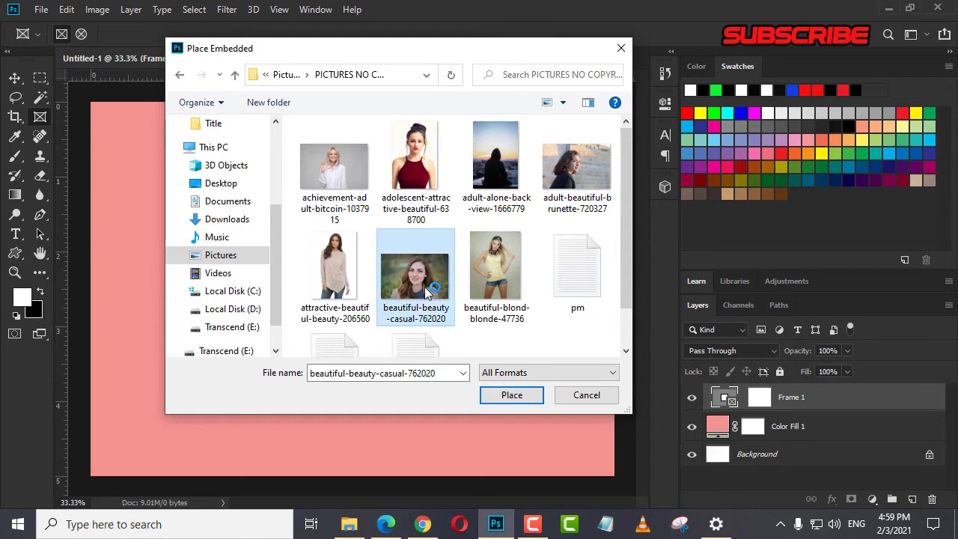
{"action": "left_click", "coordinate": [507, 397]}
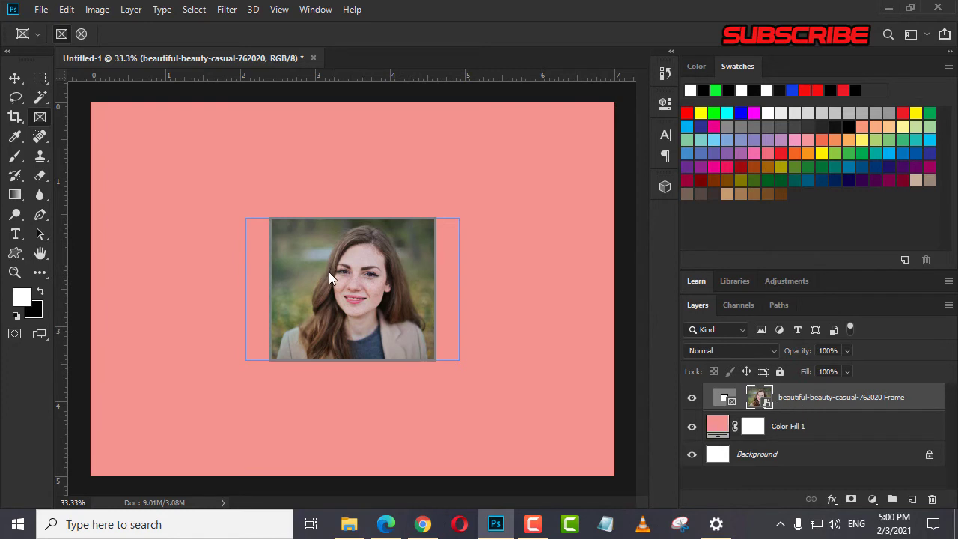
Step: Nudge the portrait inside its frame, then move the framed portrait to the canvas upper left
{"action": "mouse_move", "coordinate": [339, 277]}
{"action": "left_mouse_down"}
{"action": "mouse_move", "coordinate": [329, 270]}
{"action": "mouse_move", "coordinate": [337, 274]}
{"action": "mouse_move", "coordinate": [341, 247]}
{"action": "mouse_move", "coordinate": [337, 287]}
{"action": "left_mouse_up"}
{"action": "left_click", "coordinate": [566, 374]}
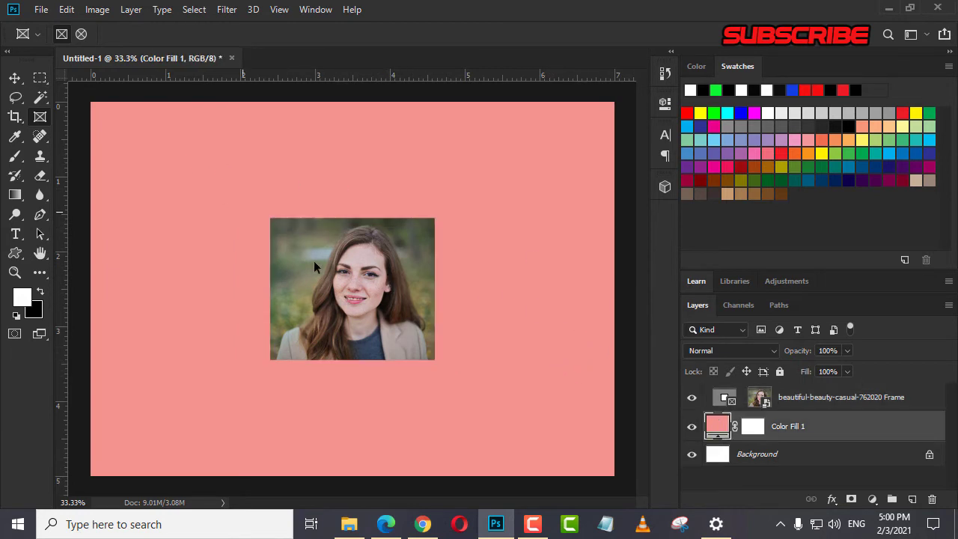
{"action": "left_click", "coordinate": [792, 409]}
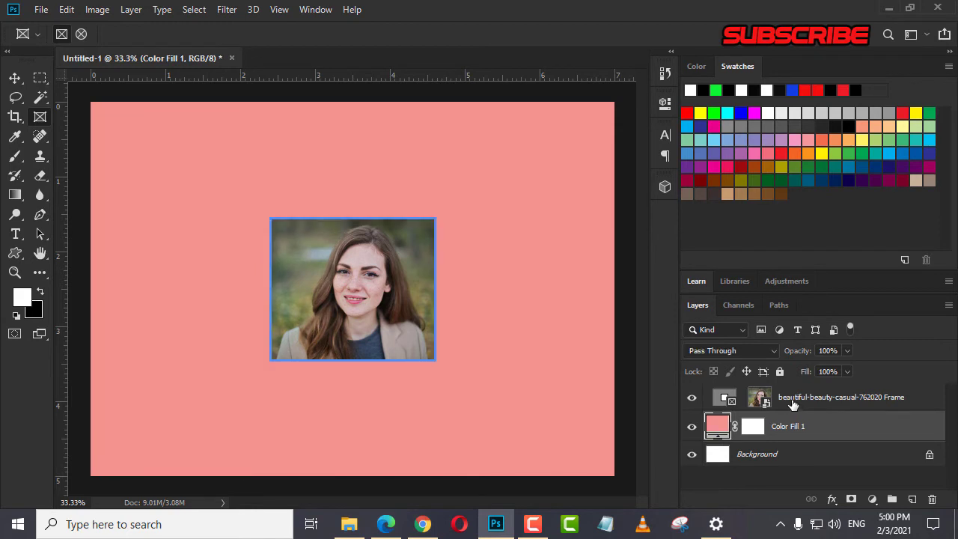
{"action": "left_click", "coordinate": [793, 404]}
{"action": "left_click_drag", "start_coordinate": [359, 308], "coordinate": [230, 237]}
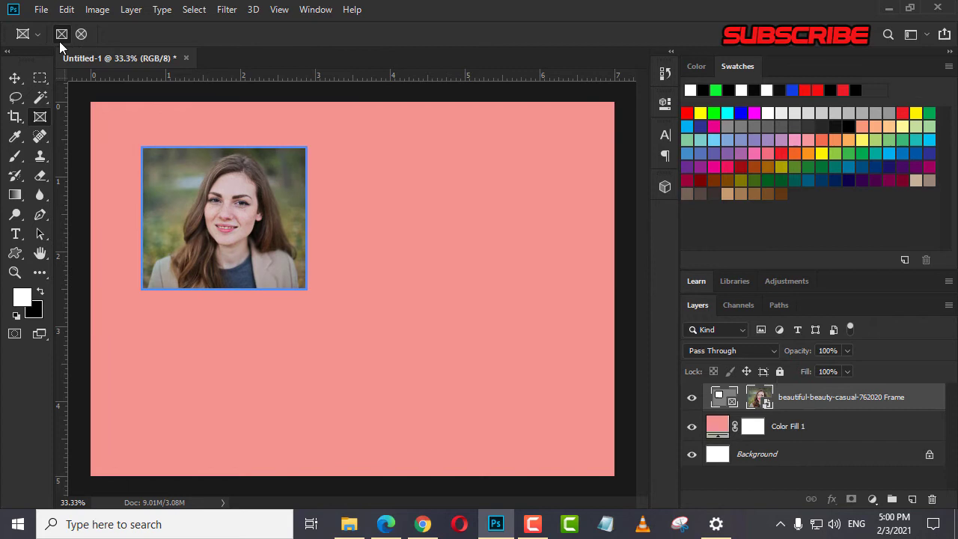
Step: Draw a second rectangular frame right of the first portrait, just below the centre
{"action": "left_click", "coordinate": [15, 78]}
{"action": "left_click", "coordinate": [40, 117]}
{"action": "left_click_drag", "start_coordinate": [363, 273], "coordinate": [518, 407]}
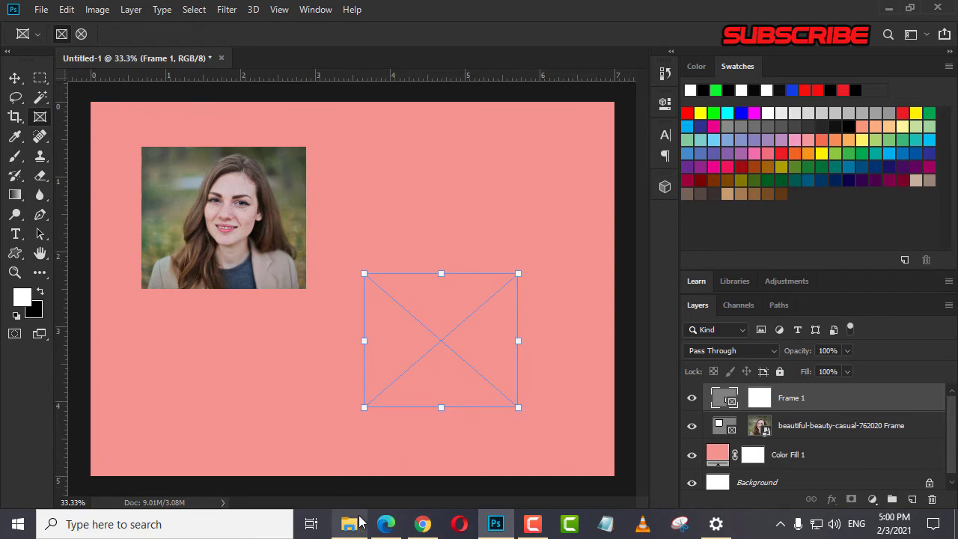
Step: Open PICTURES NO COPYRIGHT in File Explorer and position the restored window beside the canvas
{"action": "mouse_move", "coordinate": [358, 522]}
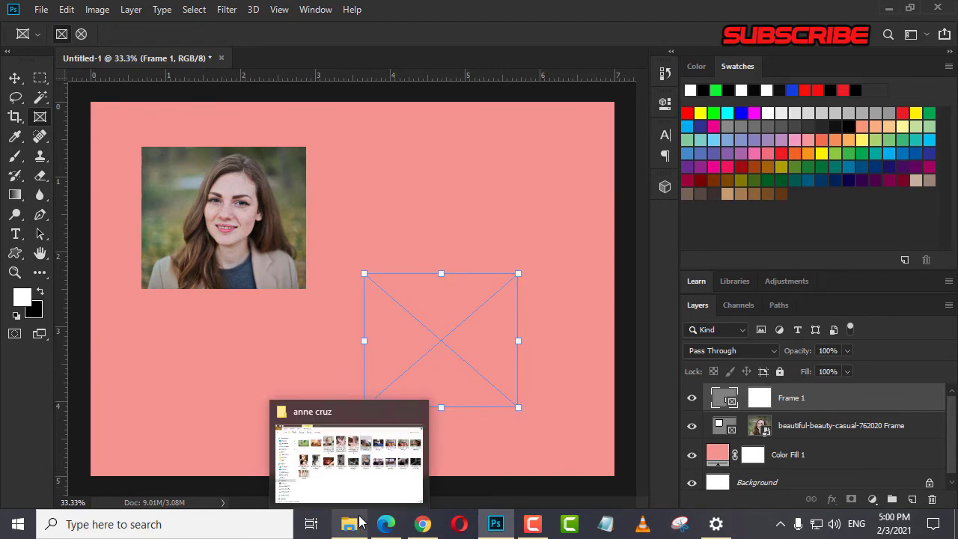
{"action": "left_click", "coordinate": [359, 522]}
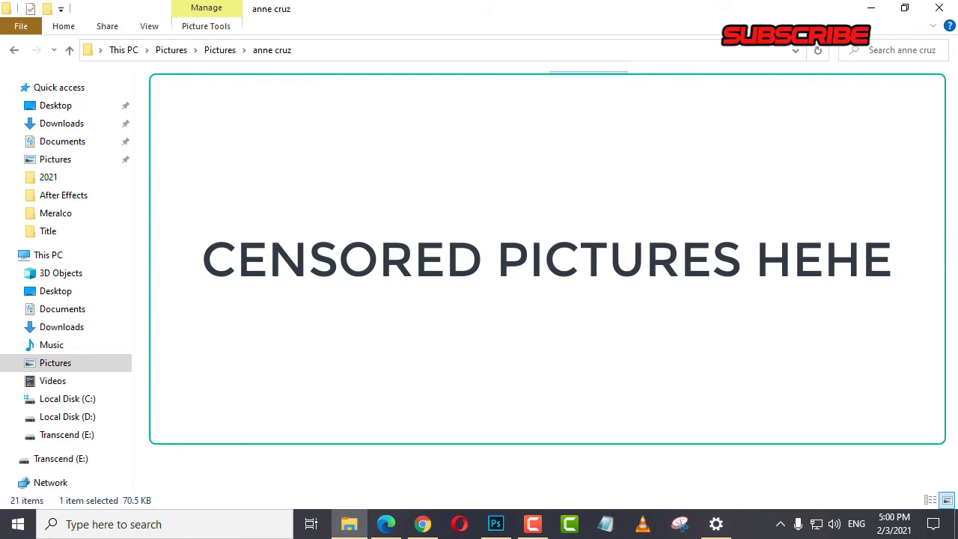
{"action": "left_click", "coordinate": [218, 52]}
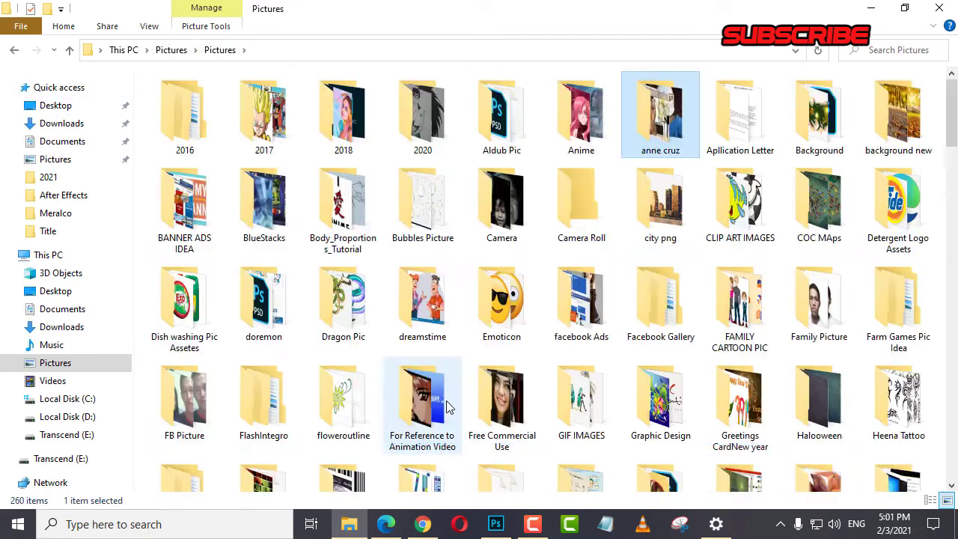
{"action": "scroll", "coordinate": [953, 162], "scroll_direction": "down", "scroll_amount": 3}
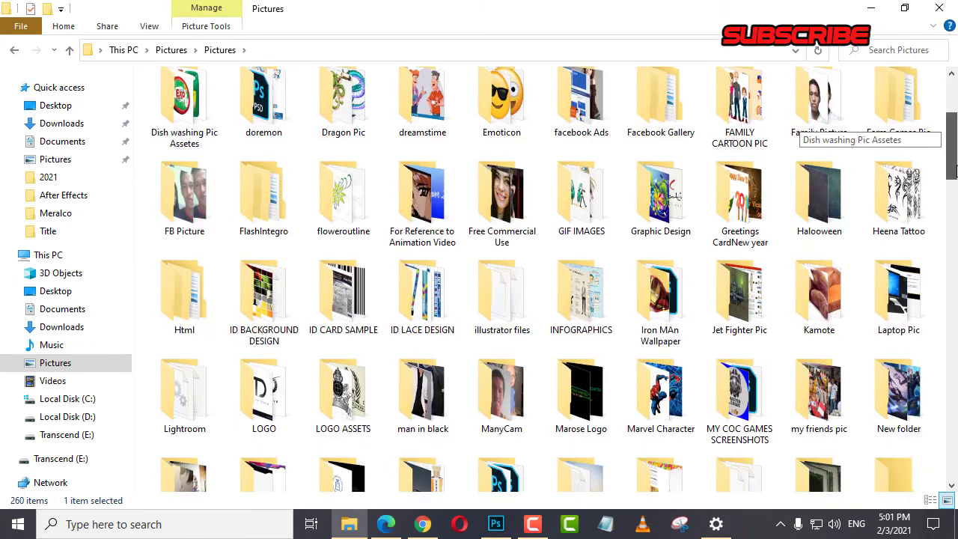
{"action": "left_click_drag", "start_coordinate": [953, 171], "coordinate": [953, 193]}
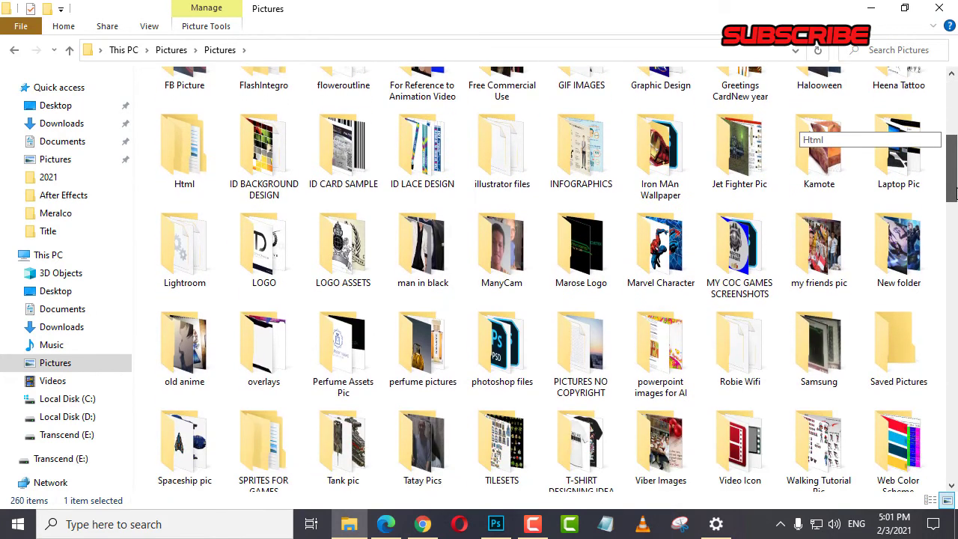
{"action": "double_click", "coordinate": [584, 375]}
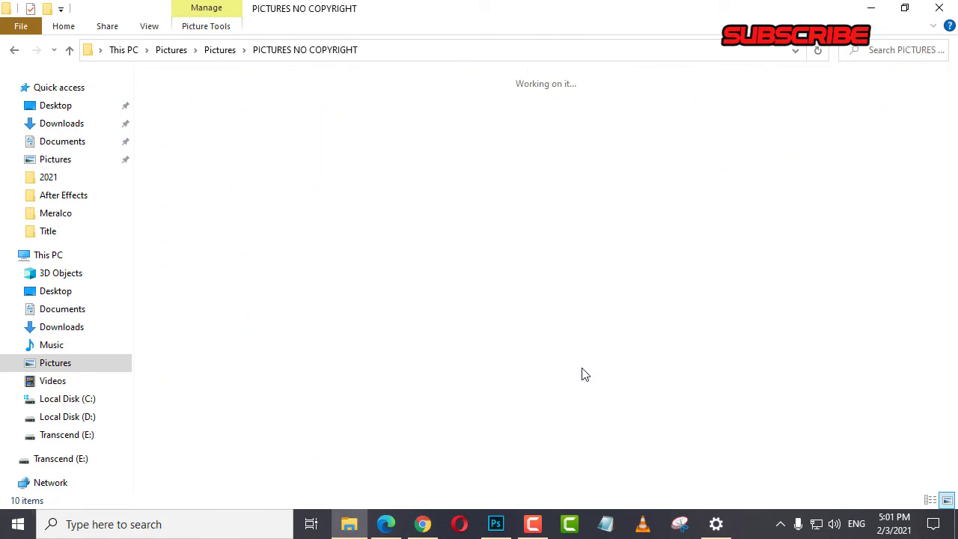
{"action": "left_click", "coordinate": [904, 7]}
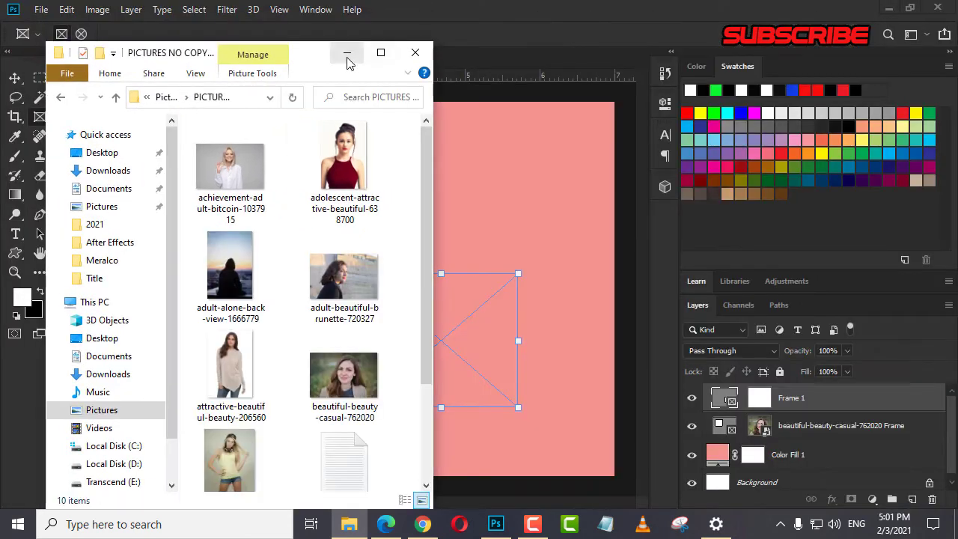
{"action": "left_click_drag", "start_coordinate": [304, 57], "coordinate": [792, 100]}
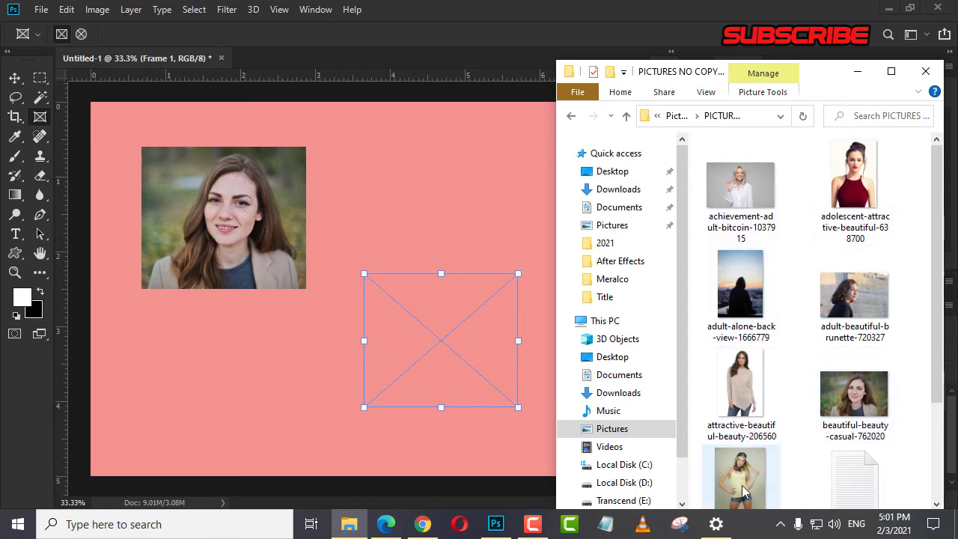
Step: Drop the beautiful-blond-blonde-47736 photo into the empty frame and shift it down to show her head
{"action": "left_click_drag", "start_coordinate": [743, 490], "coordinate": [444, 327]}
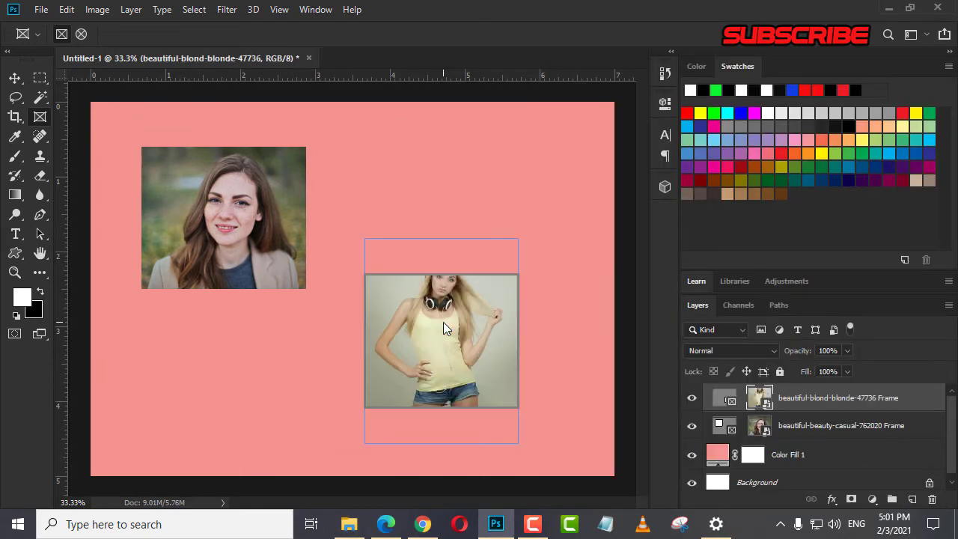
{"action": "left_click_drag", "start_coordinate": [441, 326], "coordinate": [441, 361]}
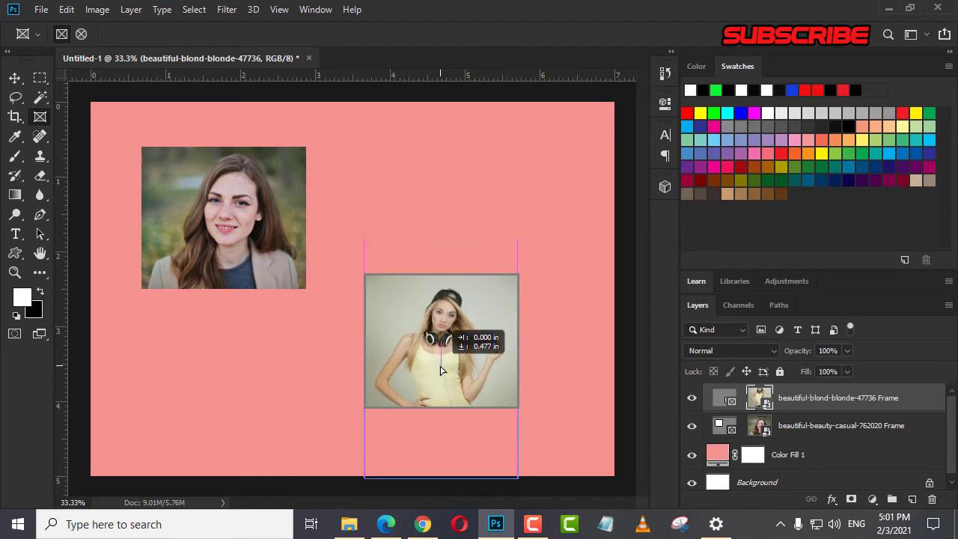
{"action": "left_click", "coordinate": [14, 77]}
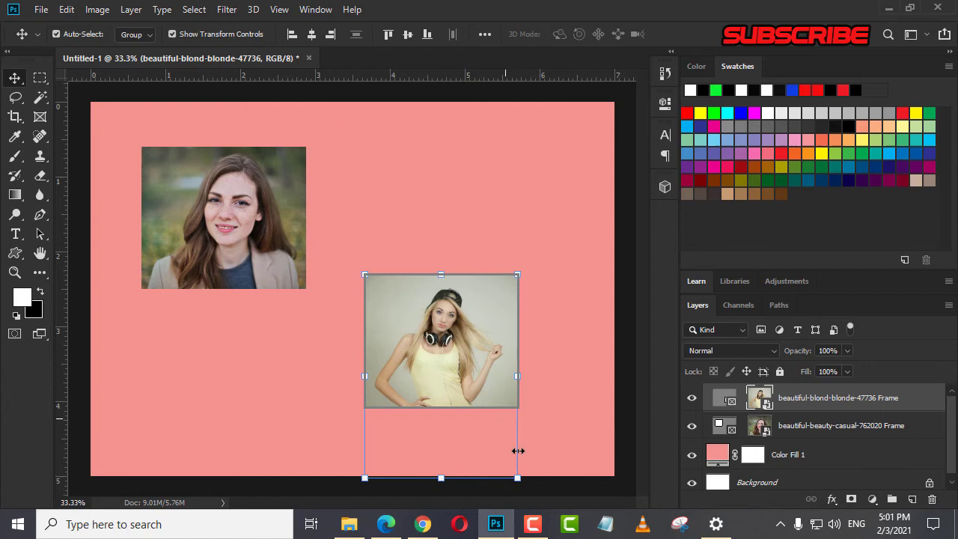
{"action": "mouse_move", "coordinate": [488, 374]}
{"action": "left_mouse_down"}
{"action": "mouse_move", "coordinate": [486, 352]}
{"action": "mouse_move", "coordinate": [486, 372]}
{"action": "left_mouse_up"}
Step: Shrink the blond photo's frame and shift her left within it
{"action": "left_click", "coordinate": [723, 401]}
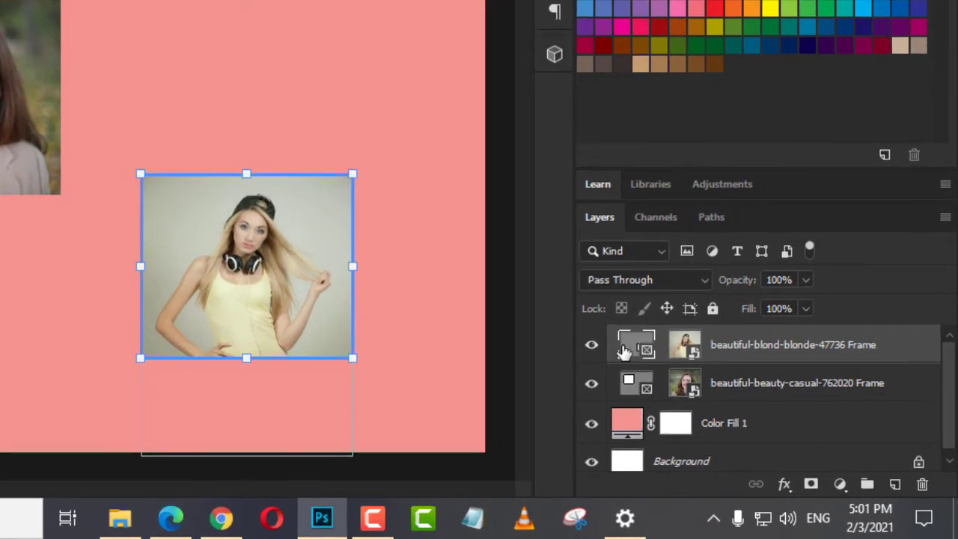
{"action": "left_click_drag", "start_coordinate": [346, 357], "coordinate": [320, 336]}
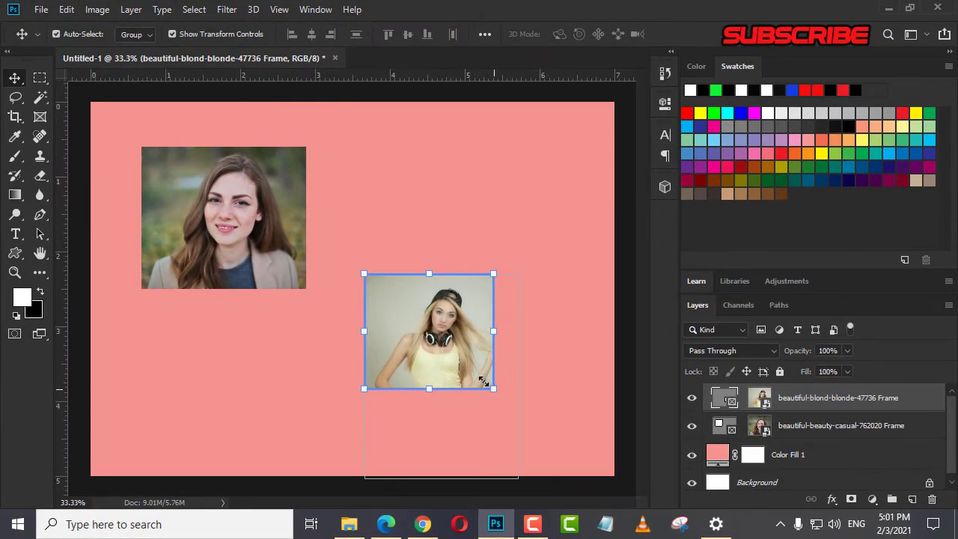
{"action": "left_click_drag", "start_coordinate": [479, 378], "coordinate": [479, 380]}
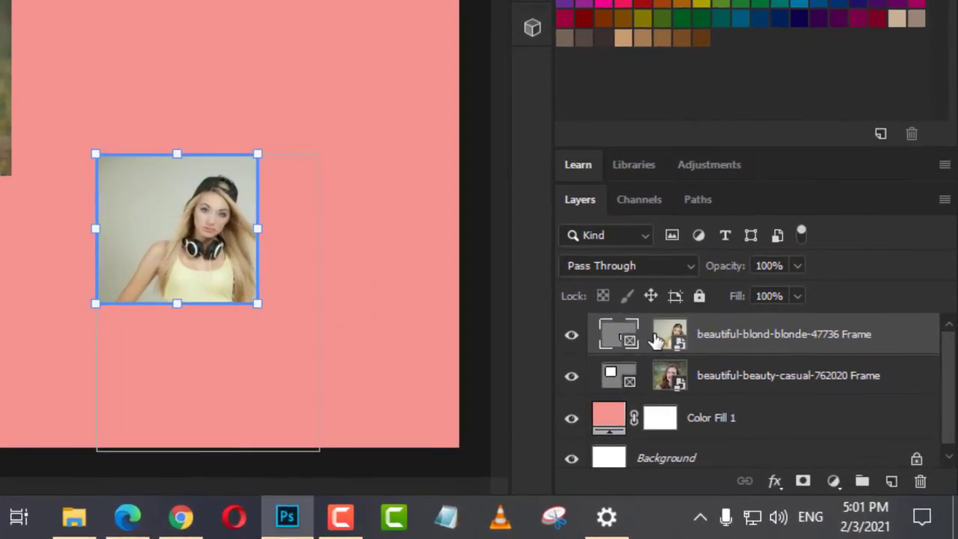
{"action": "left_click", "coordinate": [450, 342]}
{"action": "left_click_drag", "start_coordinate": [217, 256], "coordinate": [188, 253]}
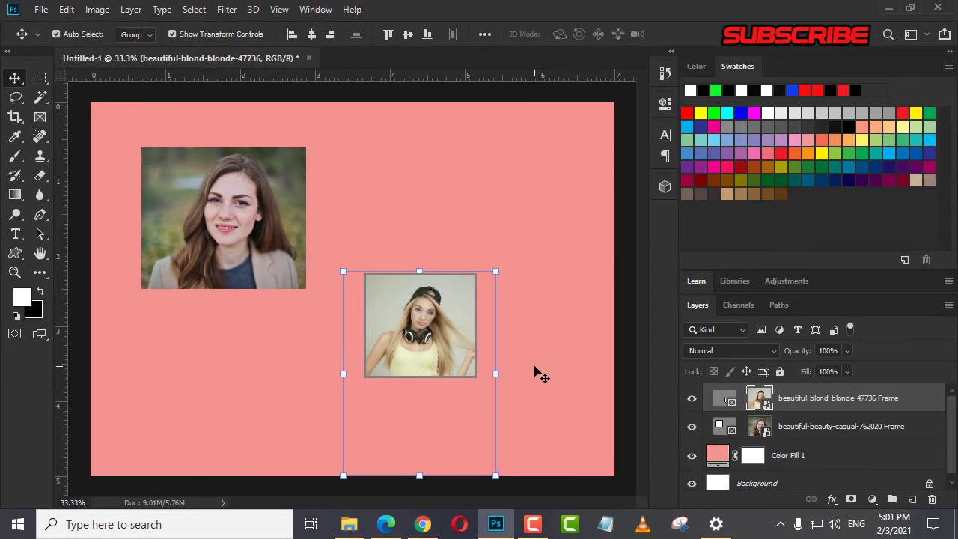
Step: Move the blond portrait up and right, and shrink the first portrait's frame
{"action": "left_click", "coordinate": [522, 322]}
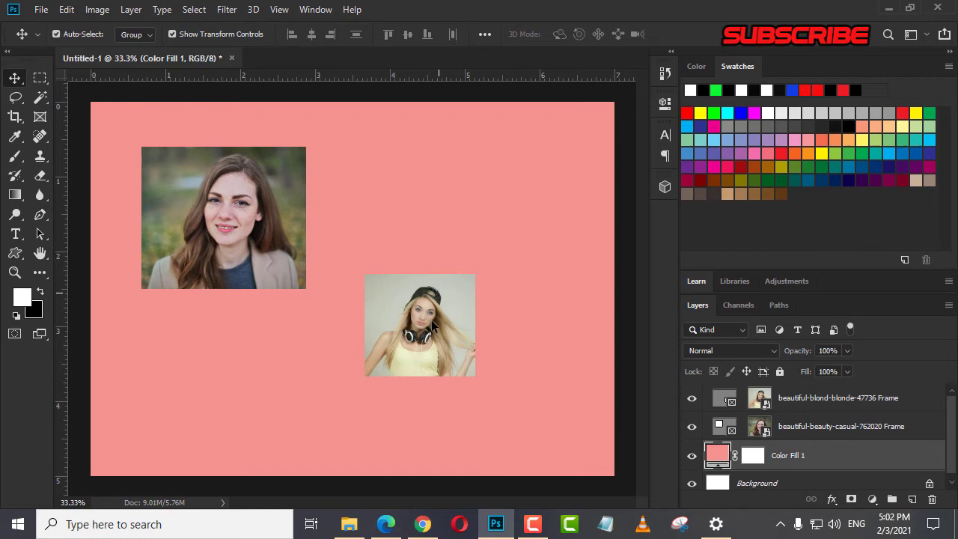
{"action": "left_click_drag", "start_coordinate": [453, 293], "coordinate": [485, 200]}
{"action": "left_click", "coordinate": [263, 268]}
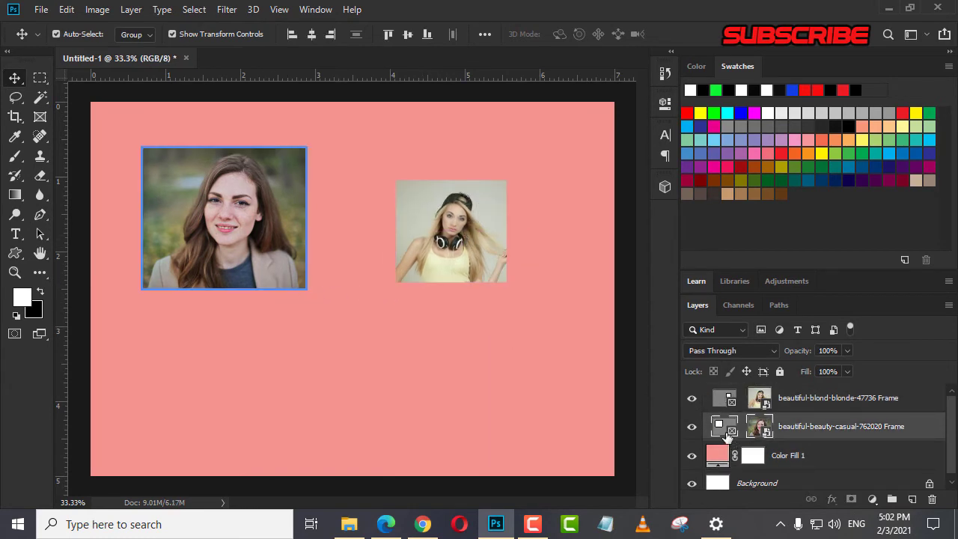
{"action": "left_click", "coordinate": [726, 436]}
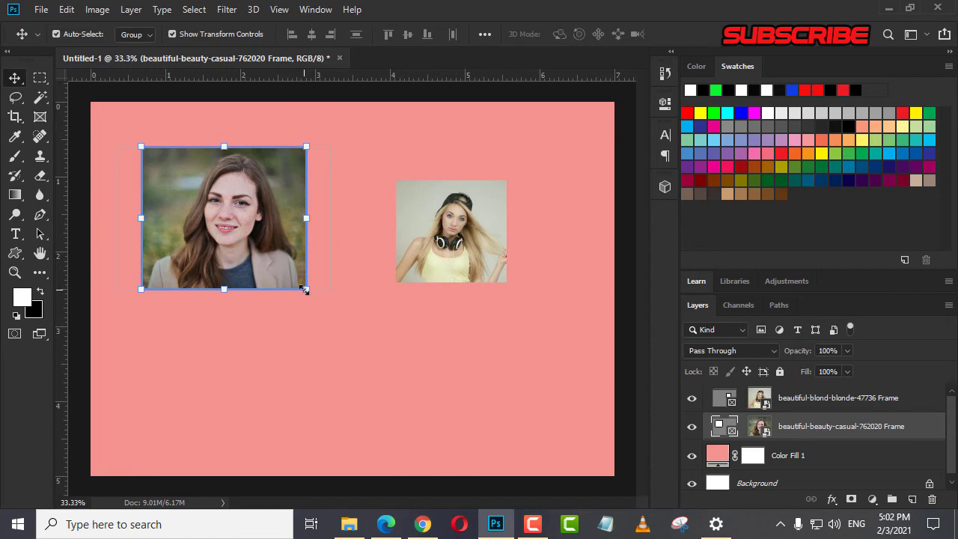
{"action": "left_click_drag", "start_coordinate": [306, 289], "coordinate": [259, 248]}
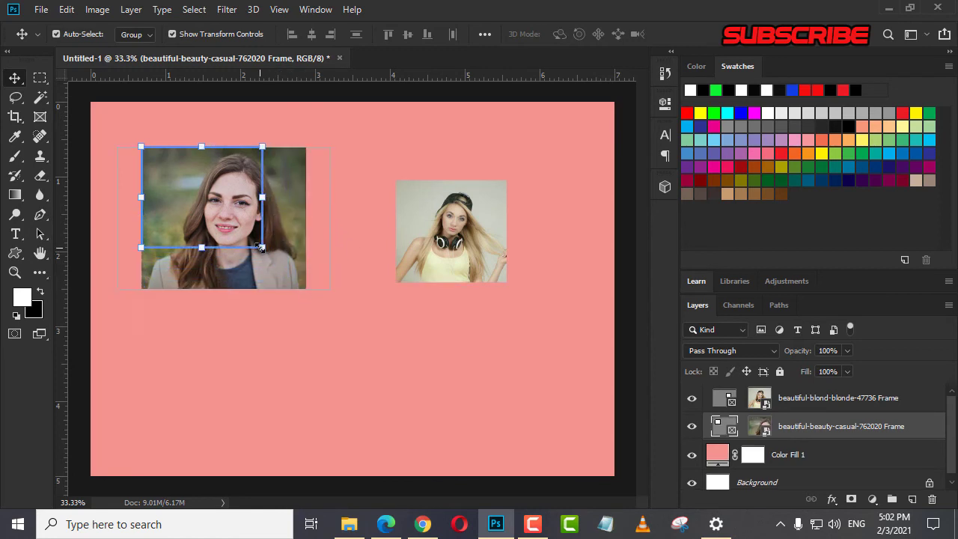
Step: Recentre the brunette's face in her smaller frame and move that frame right and down
{"action": "left_click", "coordinate": [752, 426]}
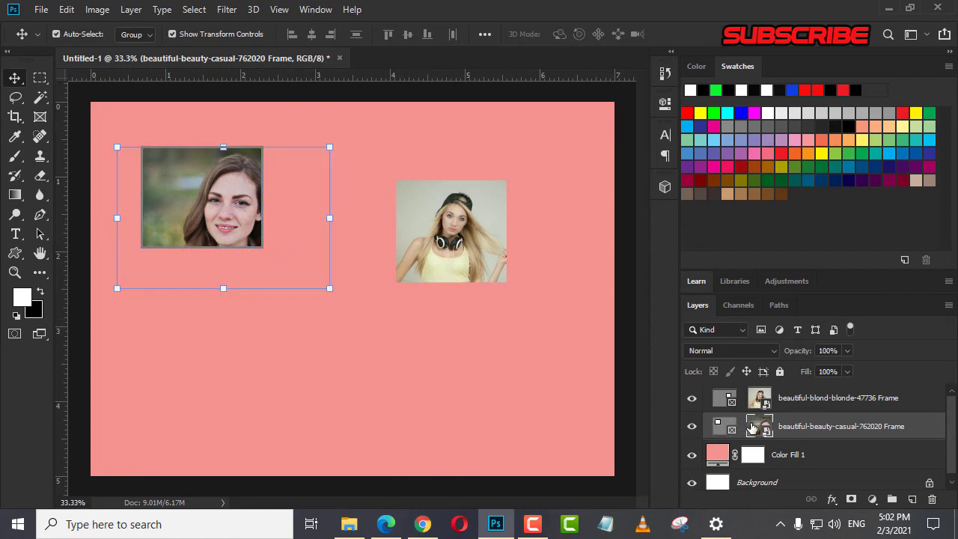
{"action": "left_click_drag", "start_coordinate": [208, 223], "coordinate": [194, 216]}
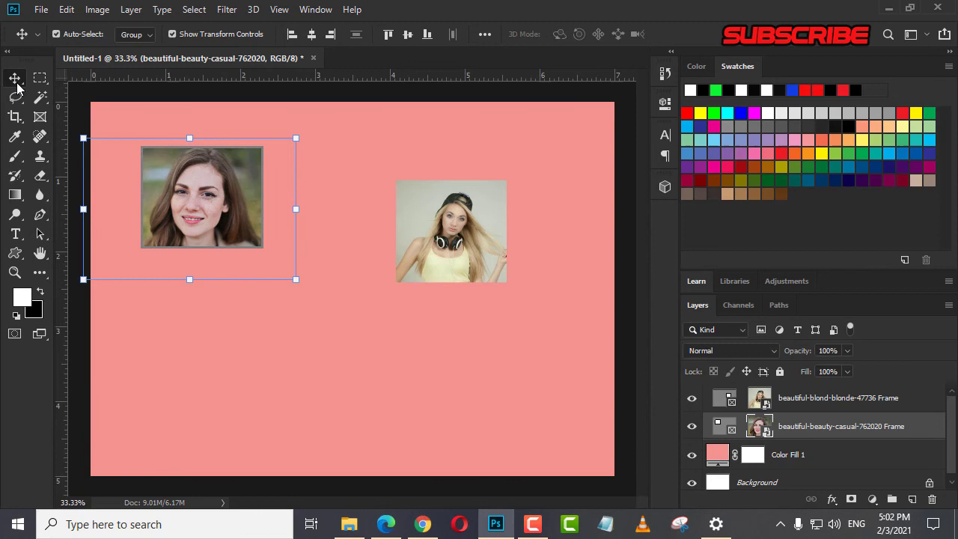
{"action": "left_click", "coordinate": [300, 219]}
{"action": "left_click_drag", "start_coordinate": [240, 217], "coordinate": [292, 262]}
Step: Draw an elliptical Frame 1 in the lower right of the canvas, and bring the pictures folder alongside
{"action": "left_click", "coordinate": [41, 113]}
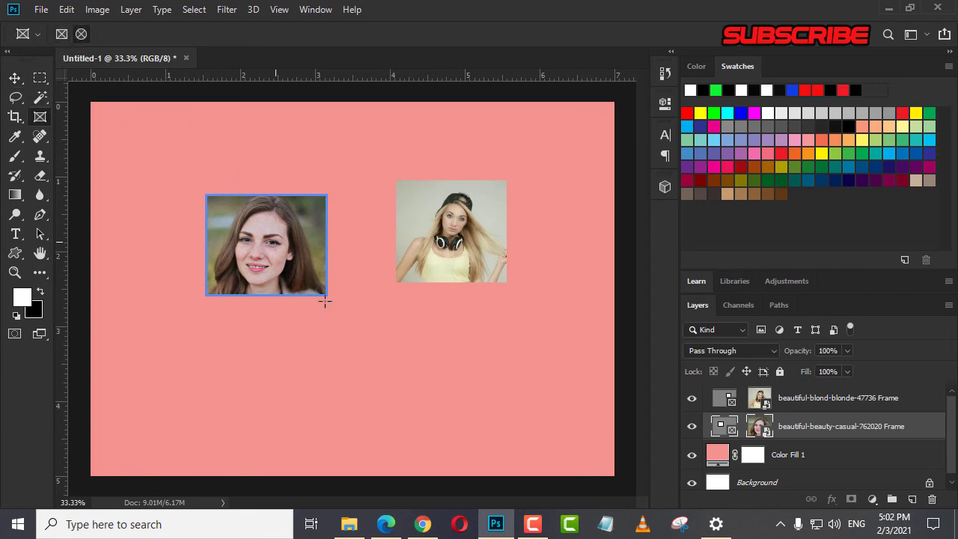
{"action": "left_click_drag", "start_coordinate": [352, 316], "coordinate": [472, 413]}
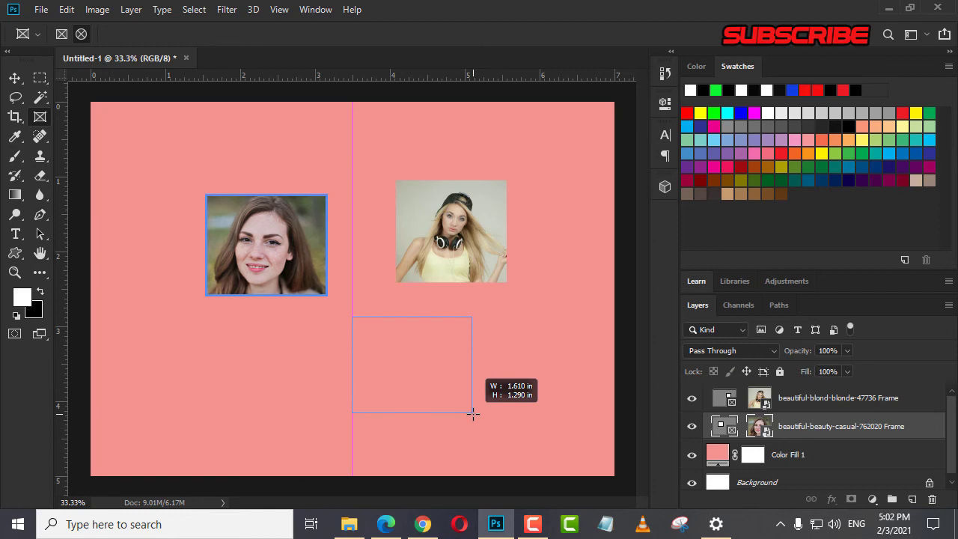
{"action": "left_click_drag", "start_coordinate": [473, 414], "coordinate": [486, 443]}
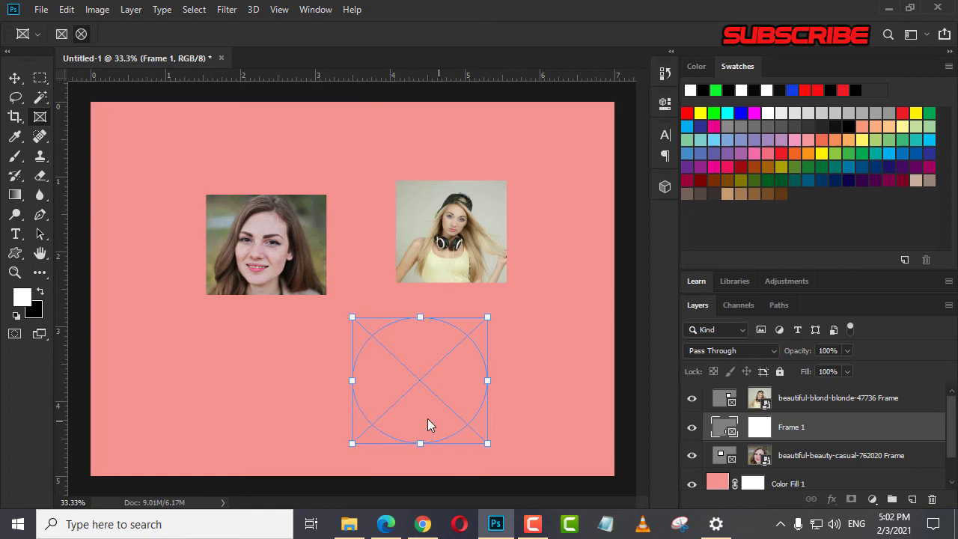
{"action": "left_click_drag", "start_coordinate": [428, 421], "coordinate": [460, 432]}
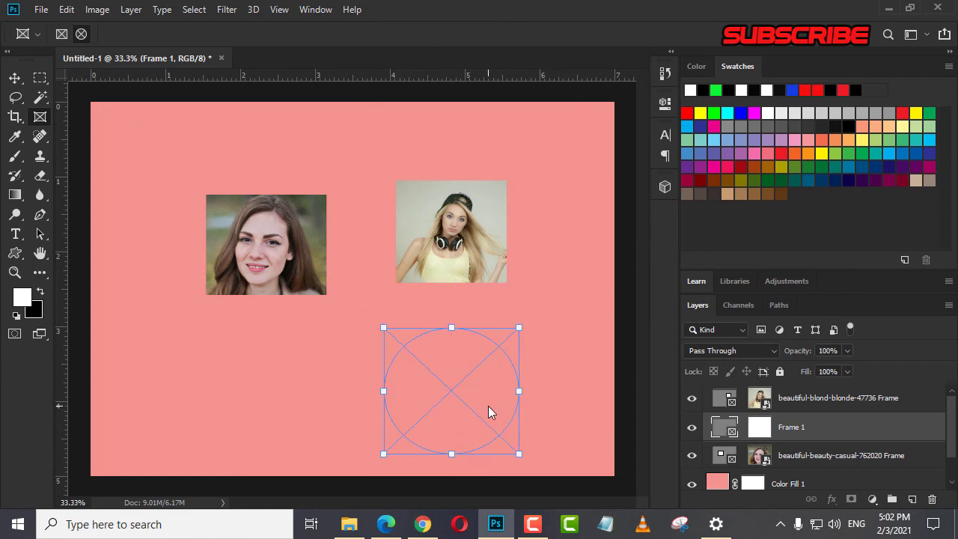
{"action": "left_click", "coordinate": [349, 524]}
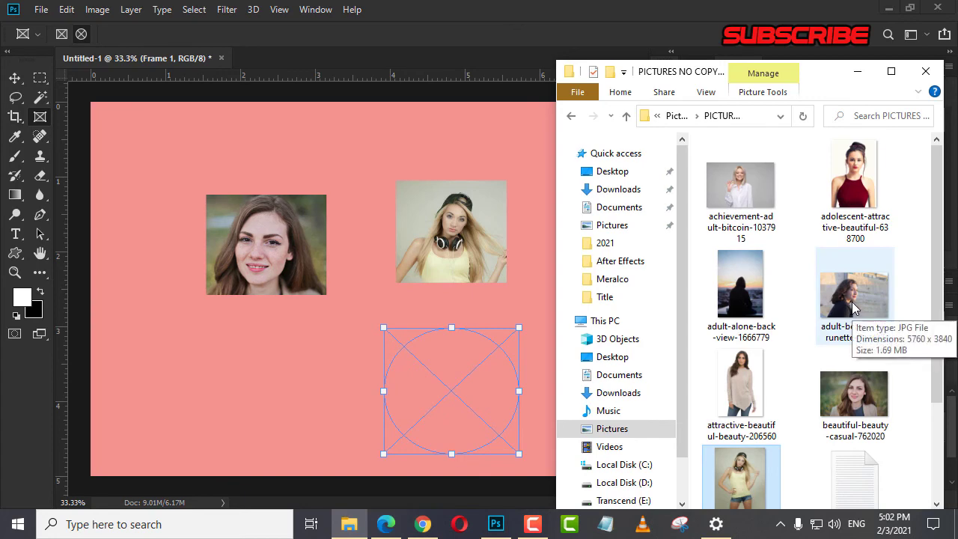
Step: Place adult-beautiful-brunette-720327 into the circular frame, shifting it right so her face fits the circle
{"action": "left_click_drag", "start_coordinate": [855, 319], "coordinate": [469, 437]}
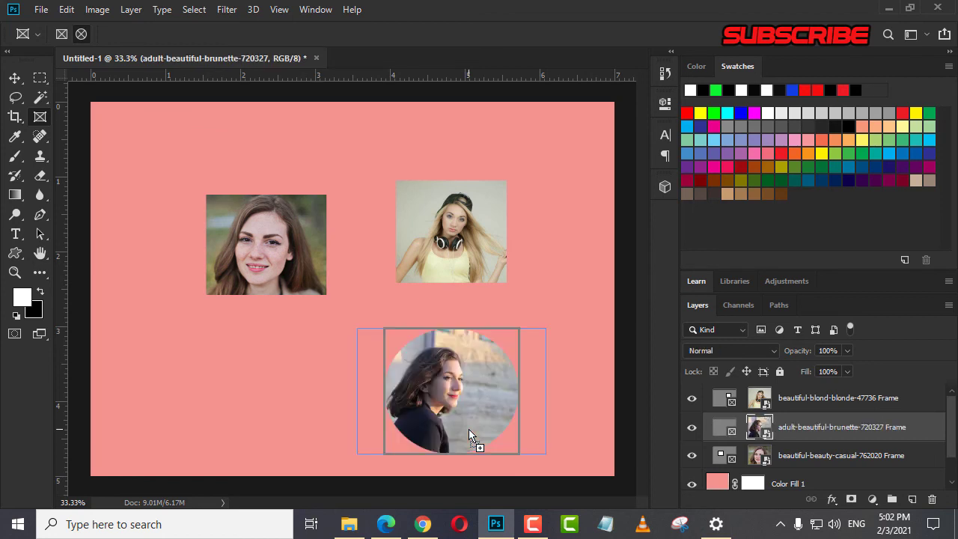
{"action": "left_click", "coordinate": [13, 78]}
{"action": "mouse_move", "coordinate": [469, 417]}
{"action": "left_mouse_down"}
{"action": "mouse_move", "coordinate": [485, 418]}
{"action": "mouse_move", "coordinate": [454, 419]}
{"action": "mouse_move", "coordinate": [486, 411]}
{"action": "left_mouse_up"}
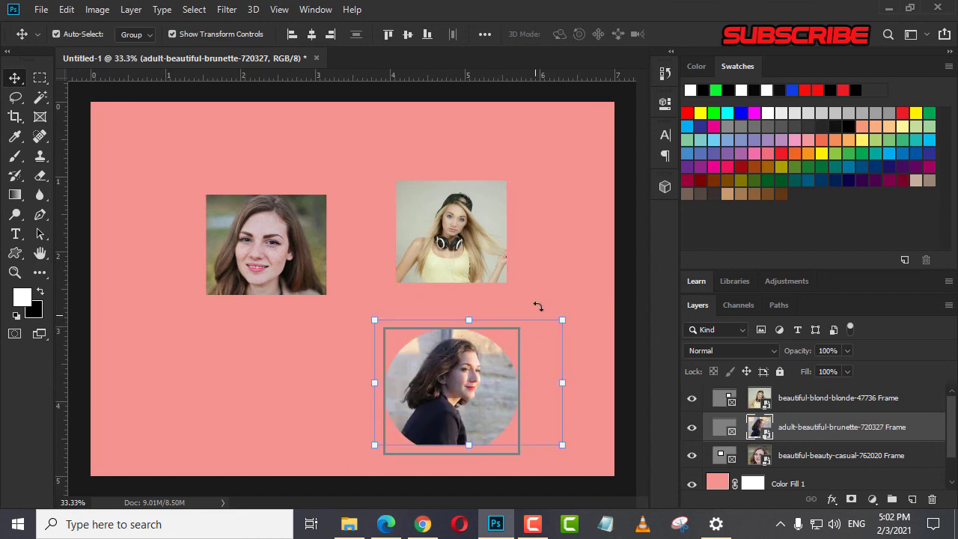
{"action": "left_click", "coordinate": [549, 293]}
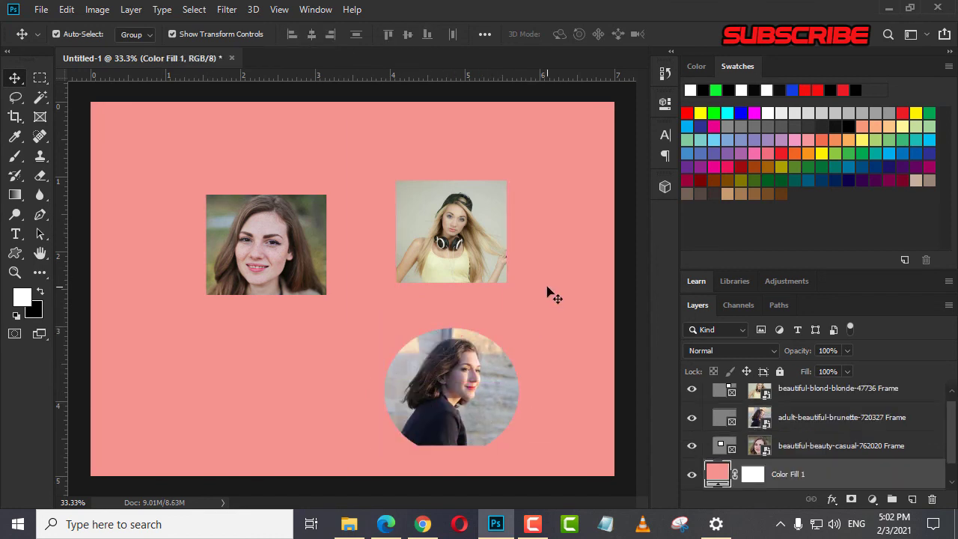